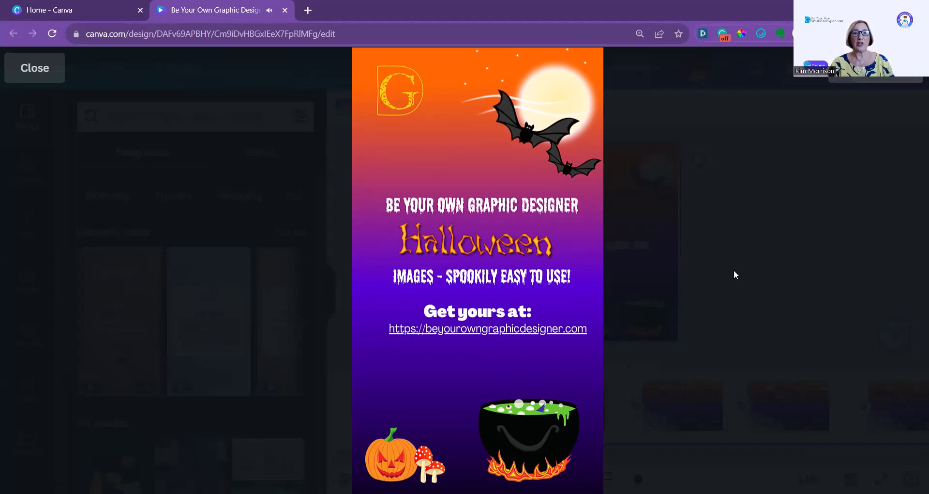
# Close the preview of the Halloween example and create a new blank Mobile Video design from the Canva home page
pyautogui.click(734, 274)
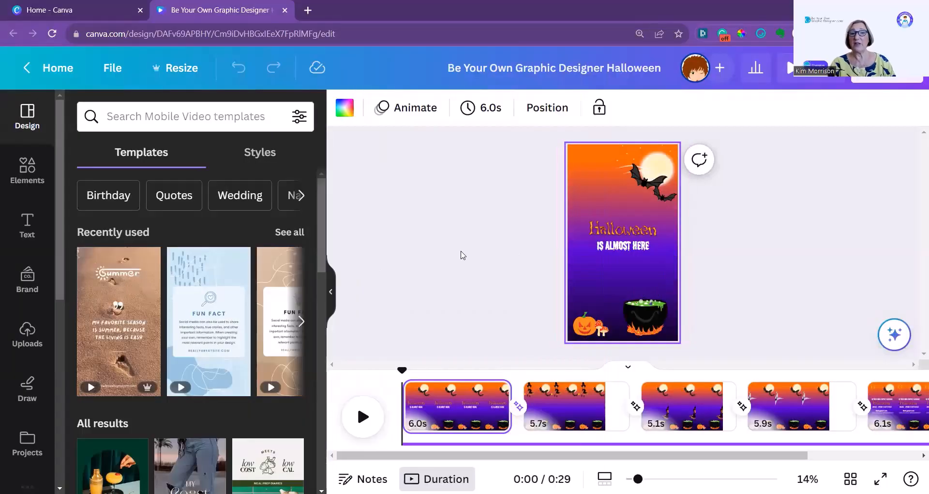
pyautogui.click(54, 16)
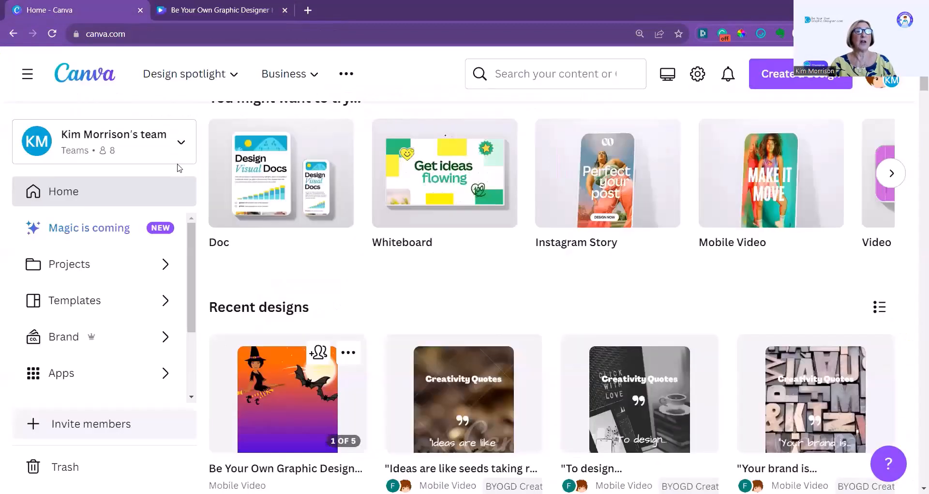
pyautogui.click(766, 205)
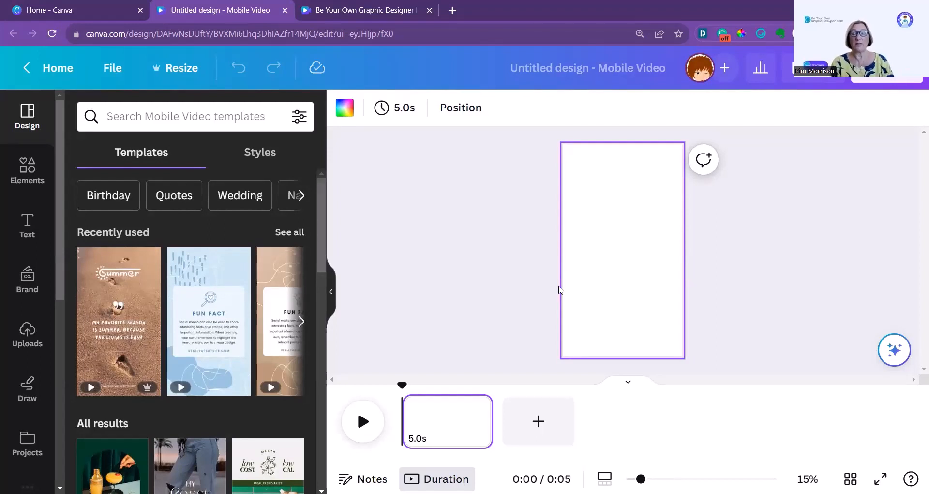
pyautogui.click(125, 117)
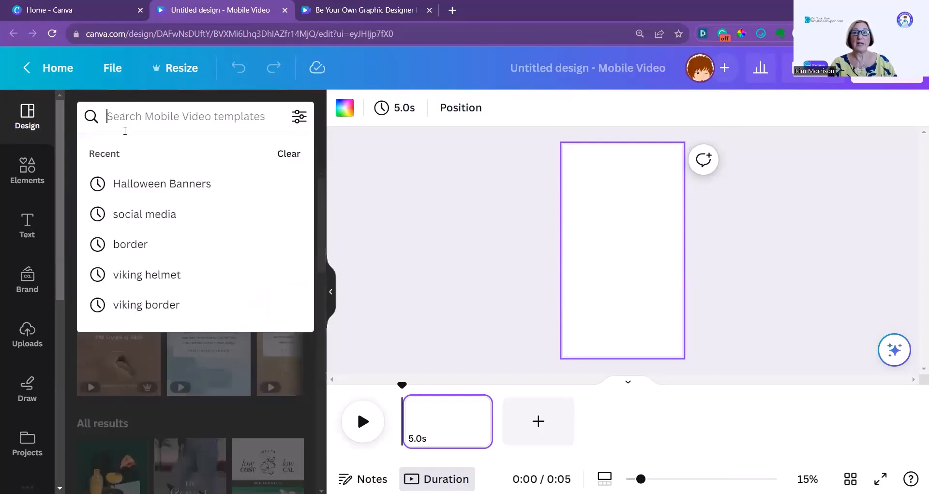
pyautogui.click(357, 201)
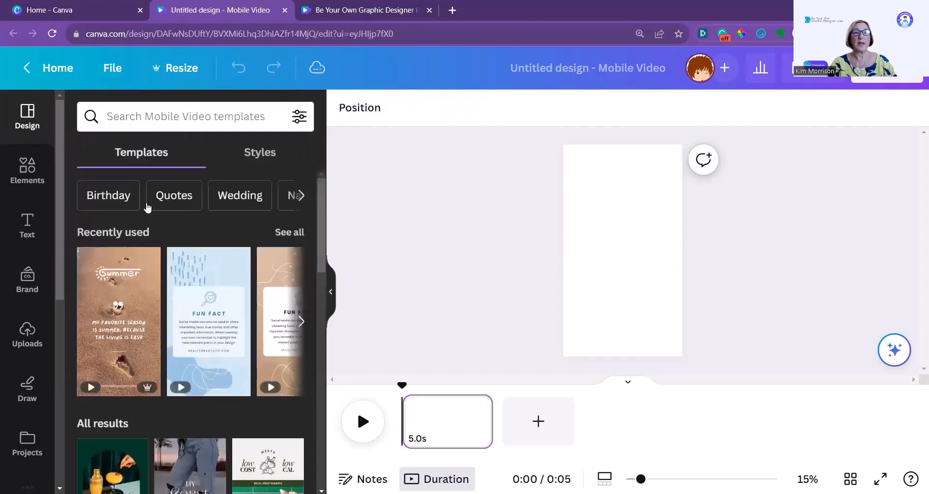
# Add the plain orange-to-purple-to-black gradient image from the Quotes & Backgrounds folder to the blank page
pyautogui.scroll(-6, 16, 262)
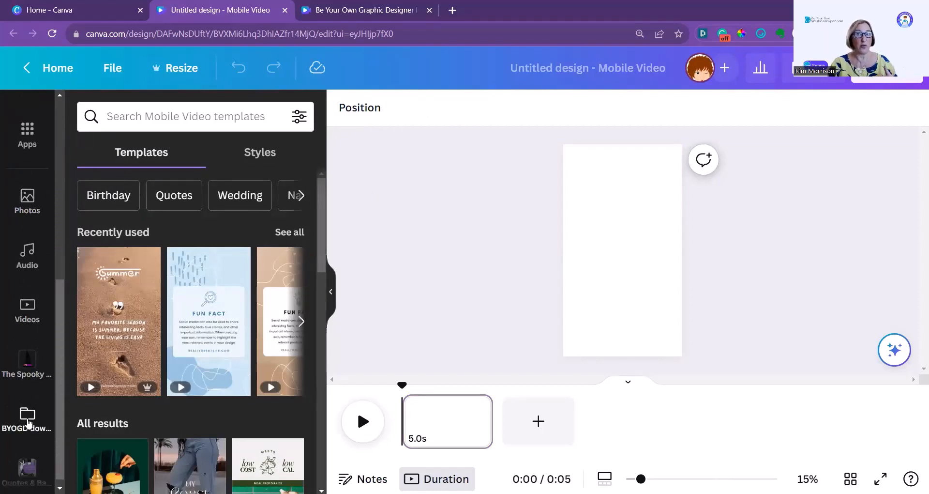
pyautogui.click(27, 469)
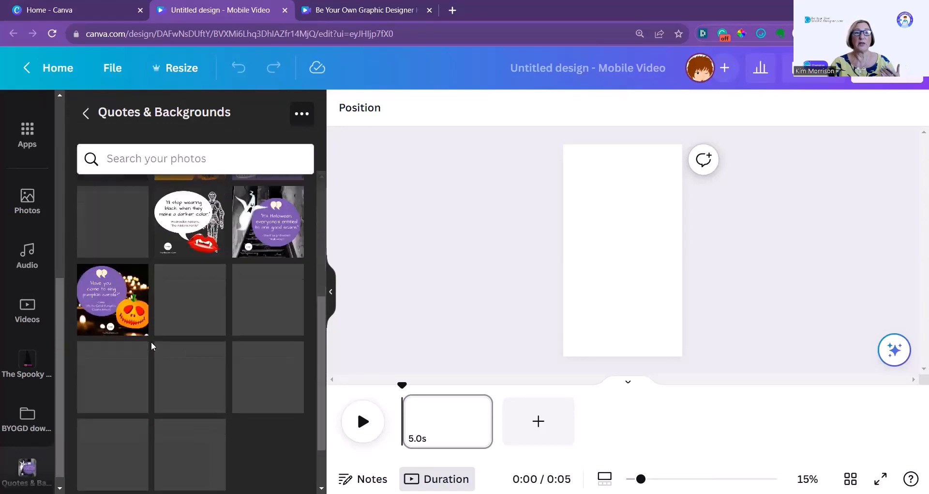
pyautogui.scroll(-5, 151, 342)
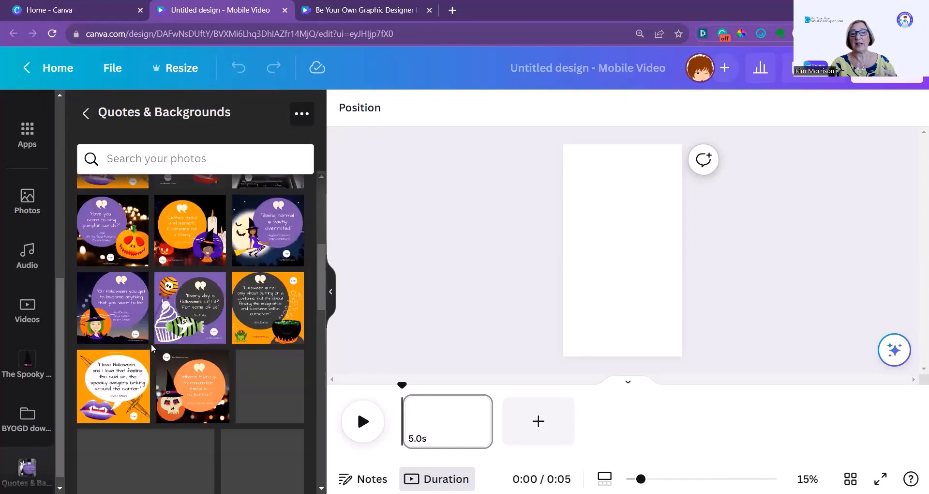
pyautogui.scroll(-5, 151, 344)
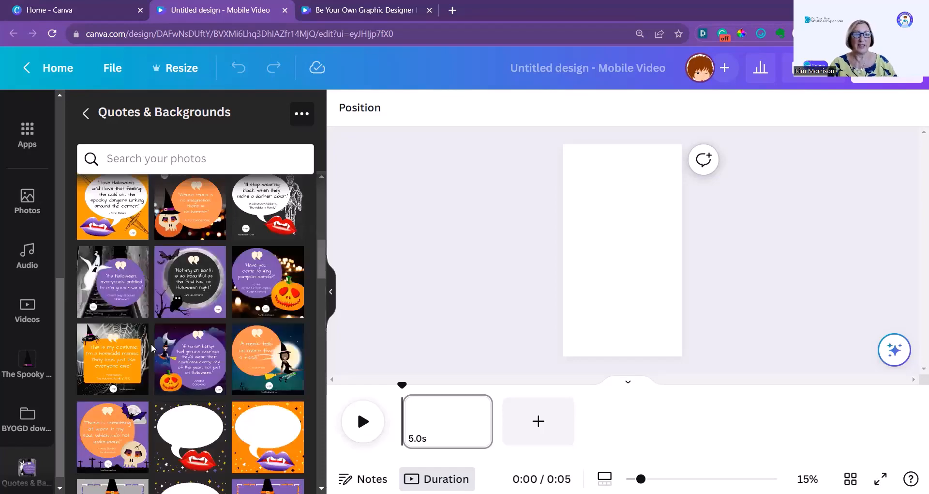
pyautogui.scroll(-15, 151, 347)
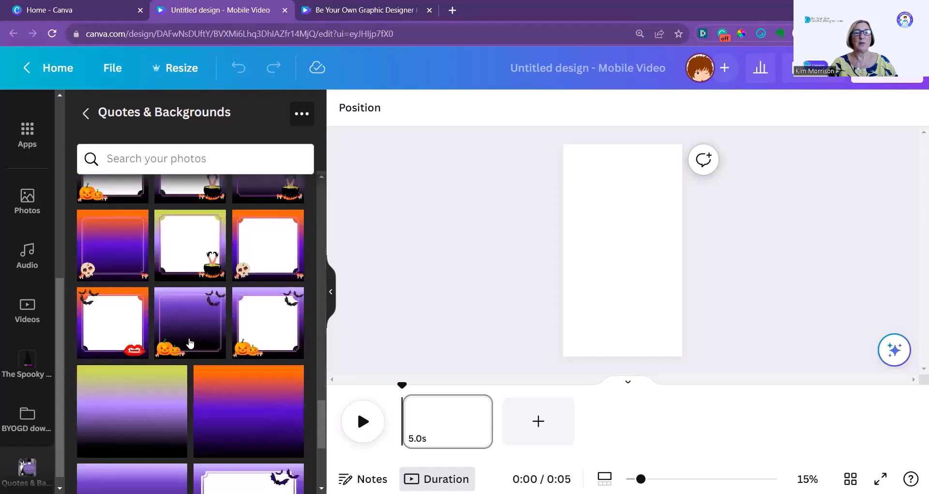
pyautogui.scroll(-3, 190, 343)
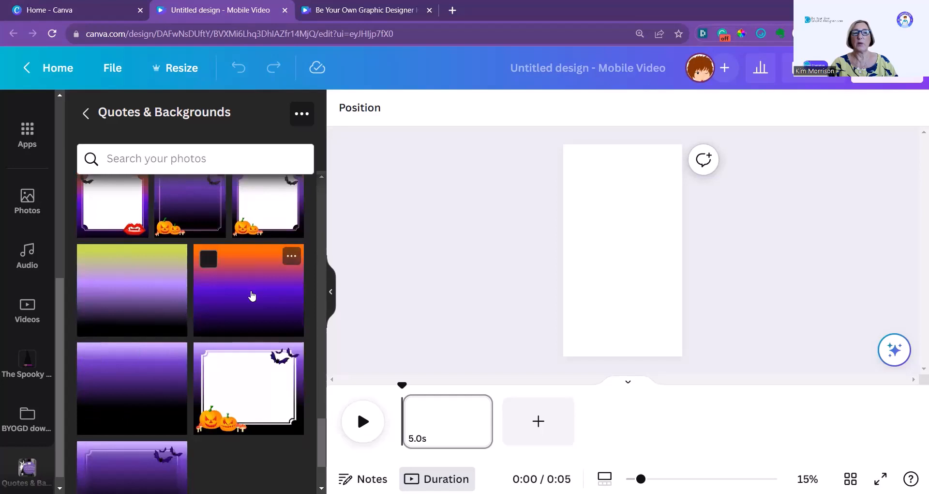
pyautogui.click(252, 296)
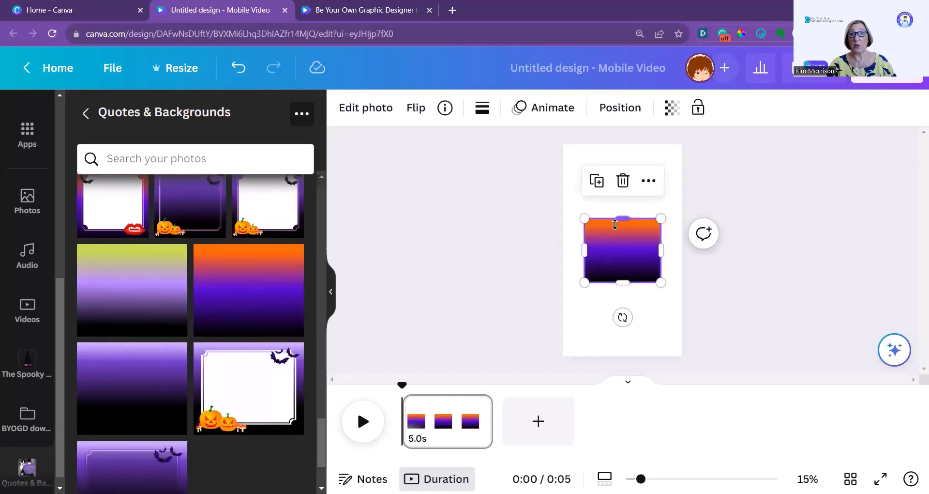
# Enlarge the gradient image to the page's edges so it fills the whole page as a background
pyautogui.moveTo(618, 195); pyautogui.dragTo(614, 142)
pyautogui.moveTo(663, 213); pyautogui.dragTo(683, 213)
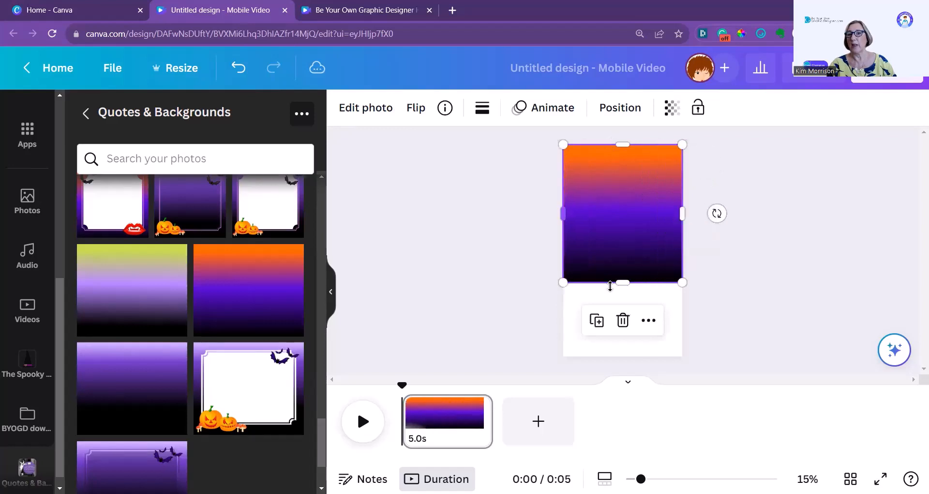
pyautogui.moveTo(622, 280); pyautogui.dragTo(625, 354)
pyautogui.click(772, 304)
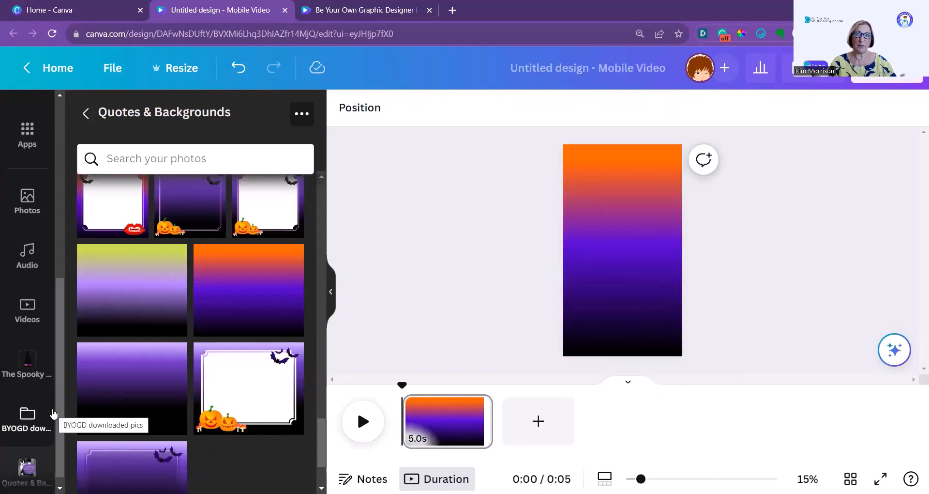
# View The Spooky Collection folder, search the elements for "byogd halloween" and browse the full set of matching graphics
pyautogui.click(26, 363)
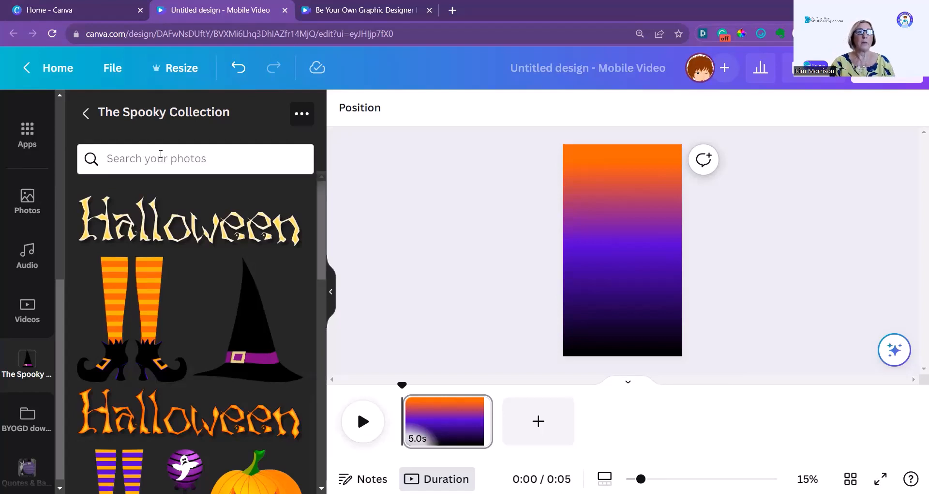
pyautogui.scroll(5, 23, 170)
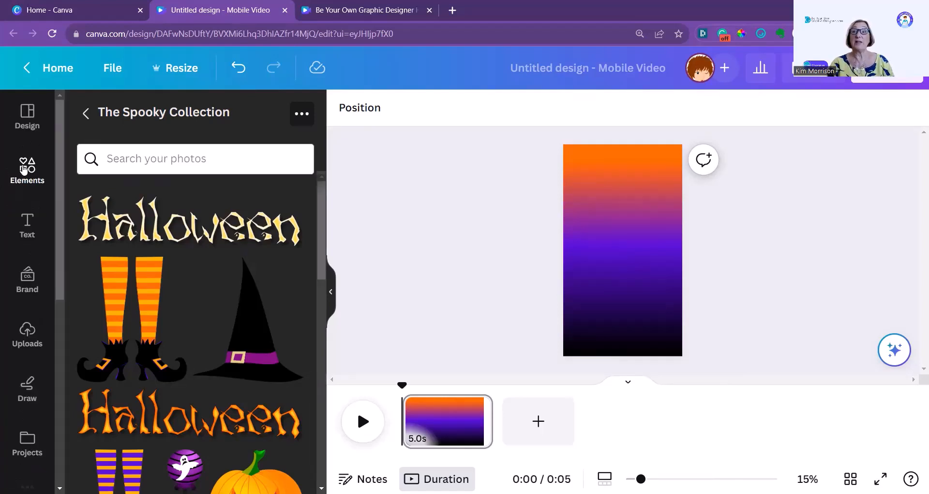
pyautogui.click(23, 169)
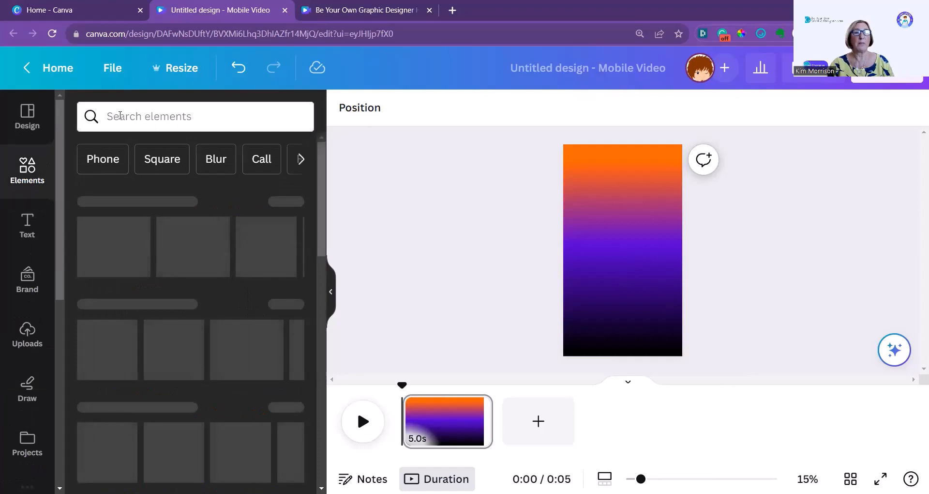
pyautogui.click(120, 116)
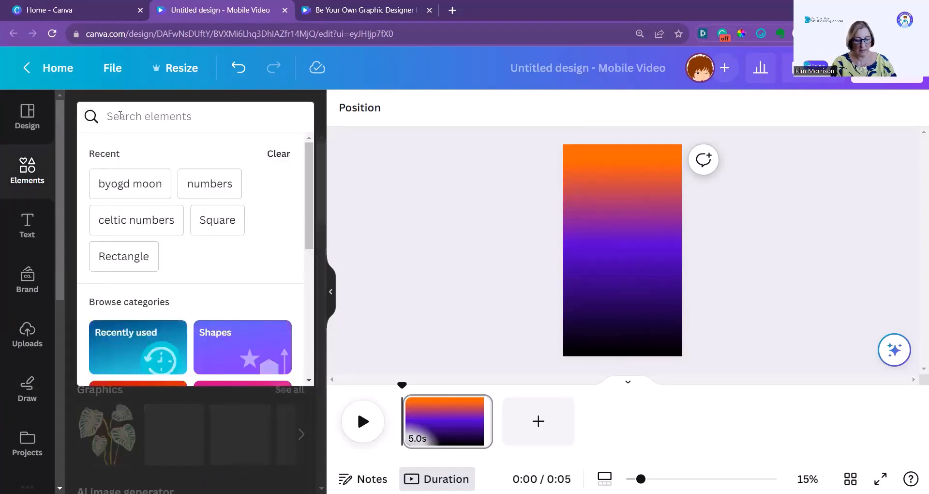
pyautogui.write('byog')
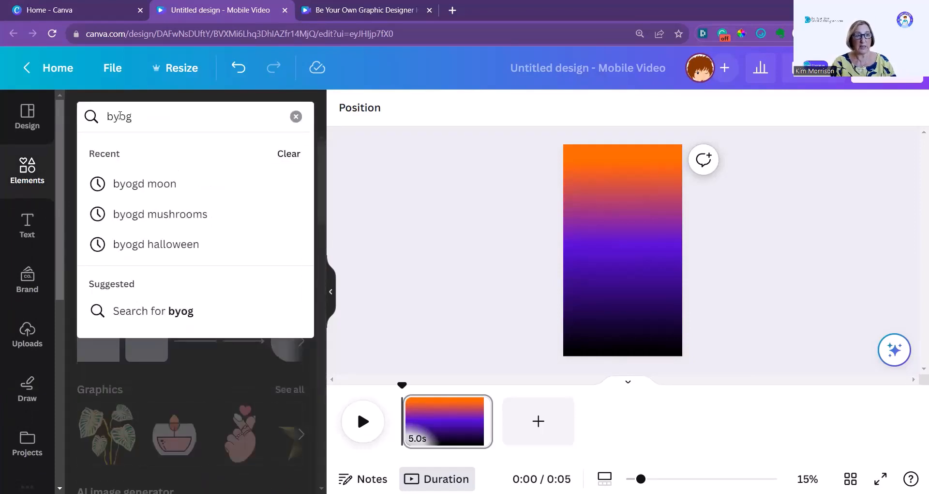
pyautogui.write('d halloween')
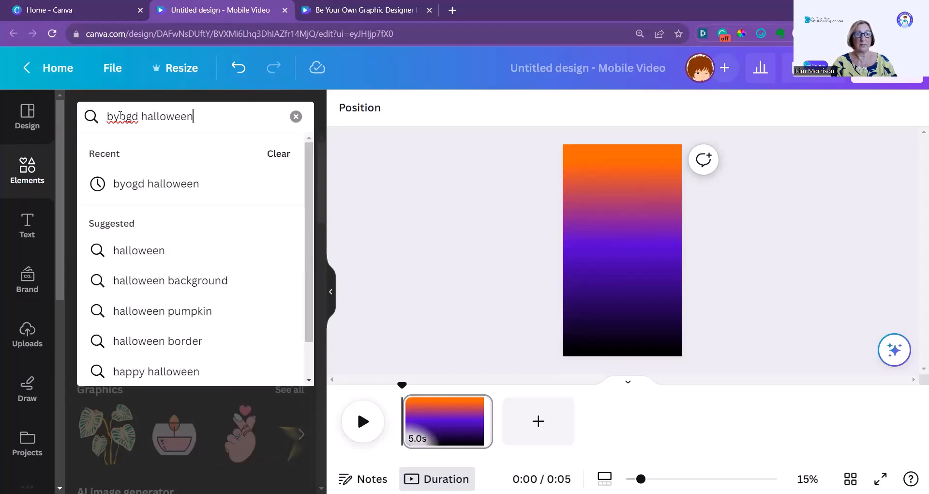
pyautogui.press('Return')
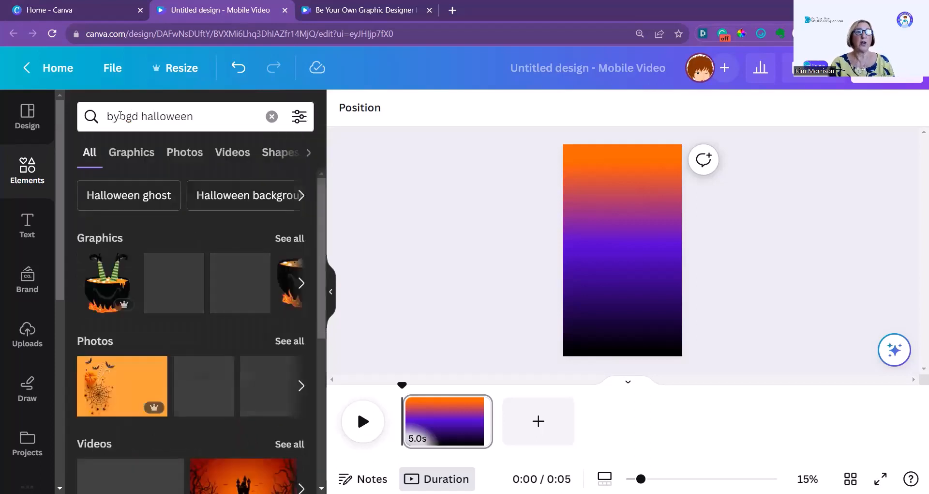
pyautogui.click(290, 239)
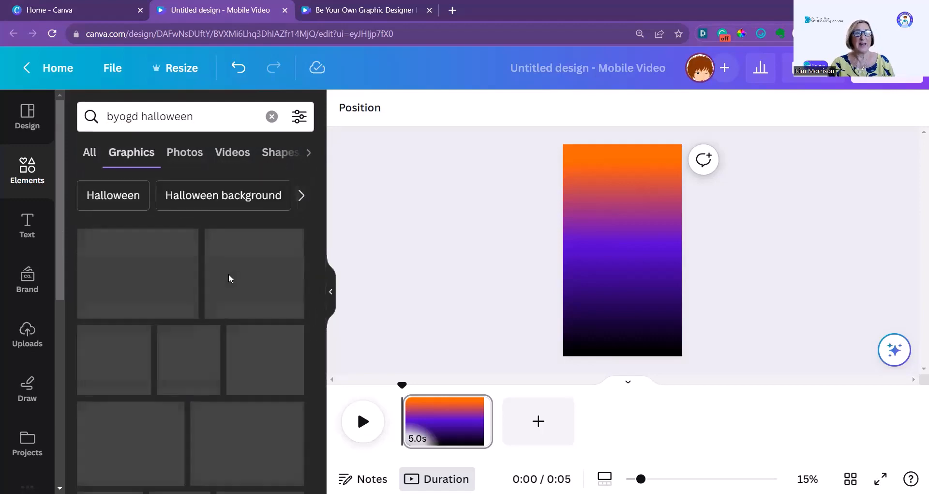
pyautogui.scroll(-3, 193, 339)
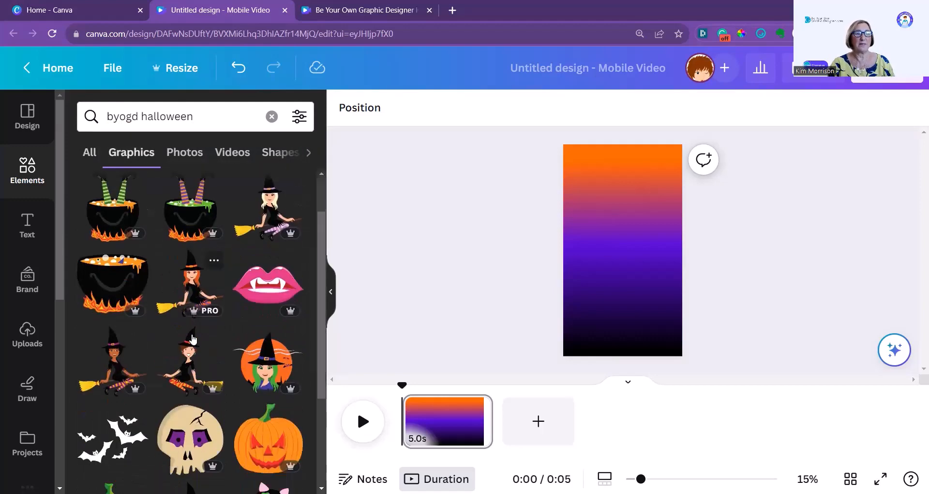
pyautogui.scroll(-3, 192, 339)
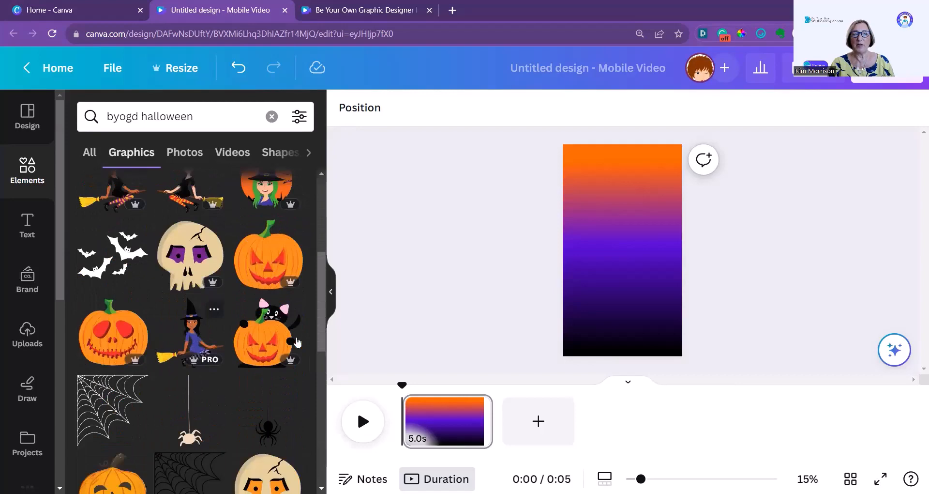
pyautogui.scroll(-1, 164, 344)
pyautogui.scroll(6, 146, 329)
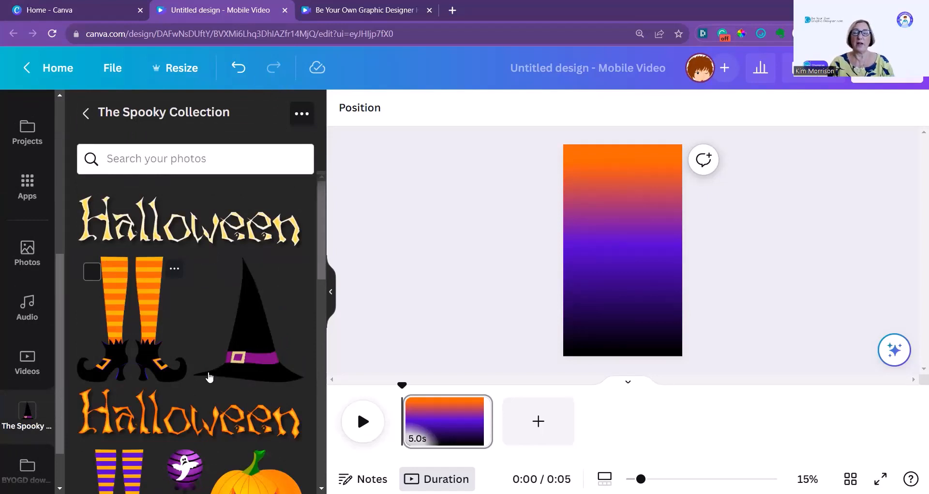
# Add the carved orange pumpkin from The Spooky Collection, shrink it and place it in the page's lower-left corner
pyautogui.scroll(-2, 191, 375)
pyautogui.scroll(-3, 190, 375)
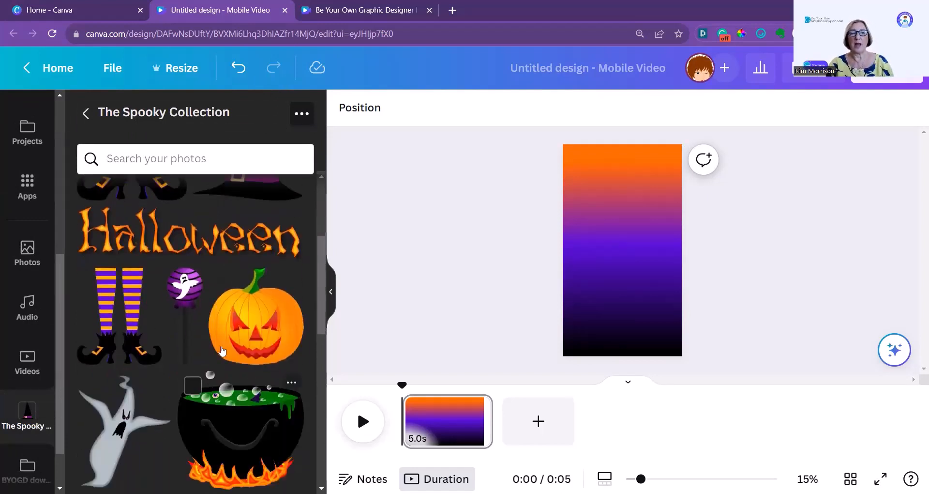
pyautogui.click(261, 329)
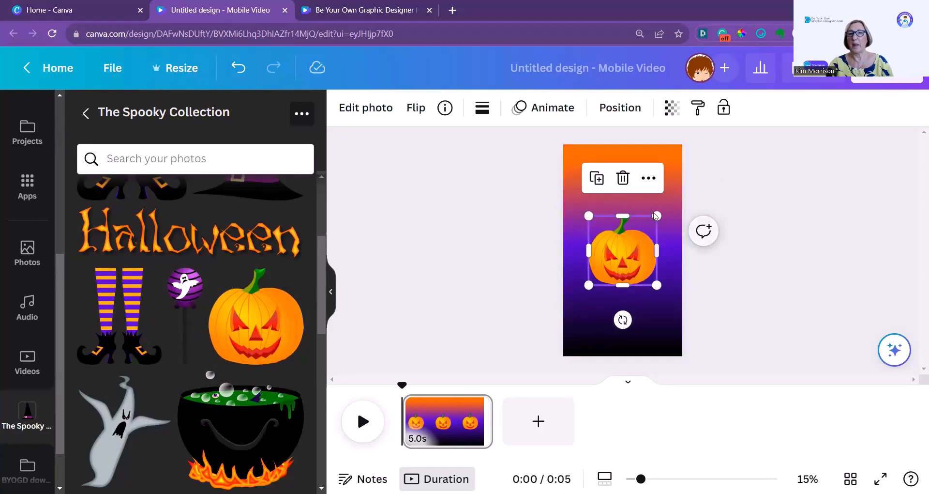
pyautogui.moveTo(656, 216); pyautogui.dragTo(611, 259)
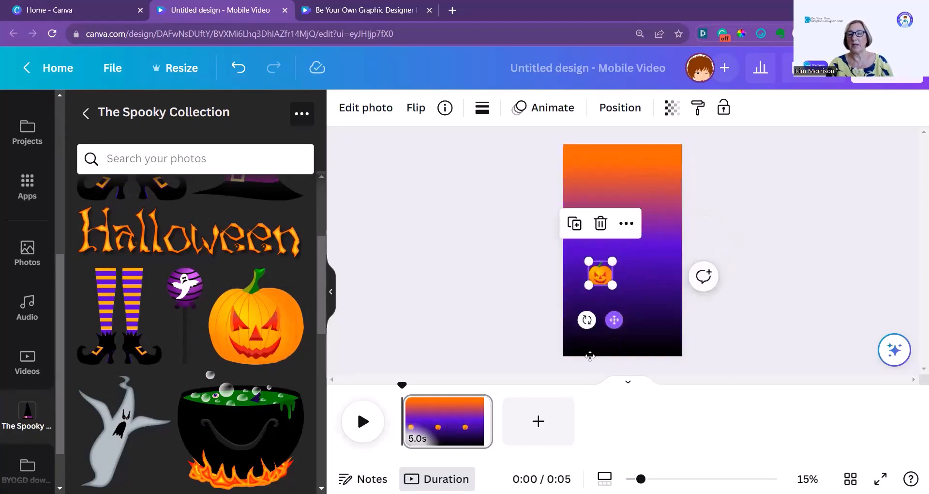
pyautogui.moveTo(613, 317); pyautogui.dragTo(605, 376)
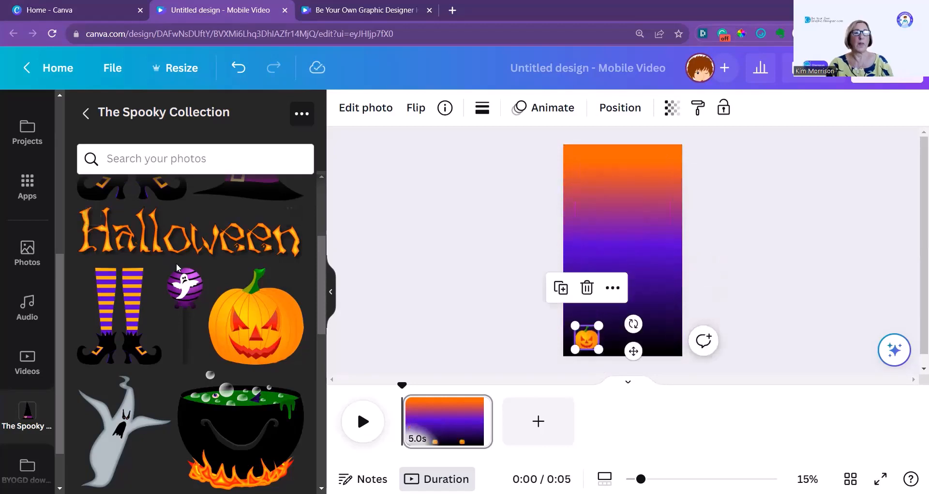
# Add the red white-spotted mushroom from The Spooky Collection, shrink it and place it just right of the pumpkin
pyautogui.scroll(-1, 180, 284)
pyautogui.scroll(-10, 180, 285)
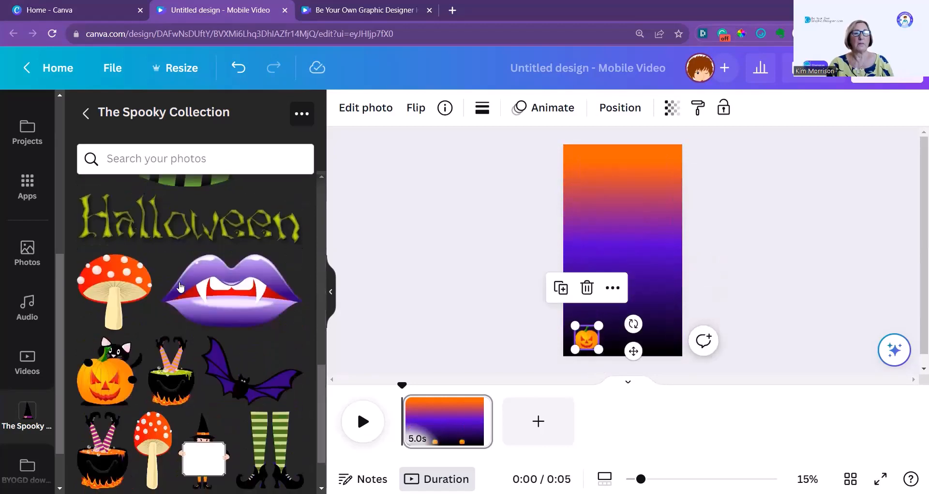
pyautogui.scroll(1, 180, 286)
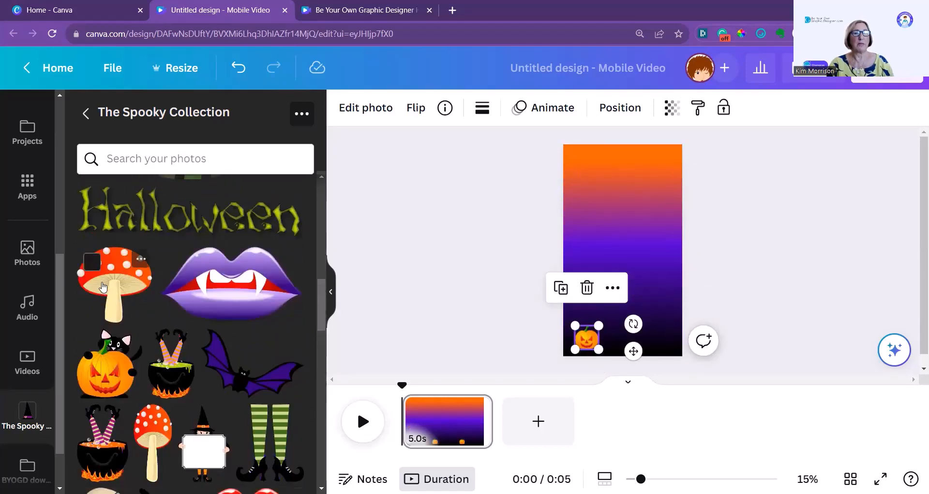
pyautogui.click(106, 290)
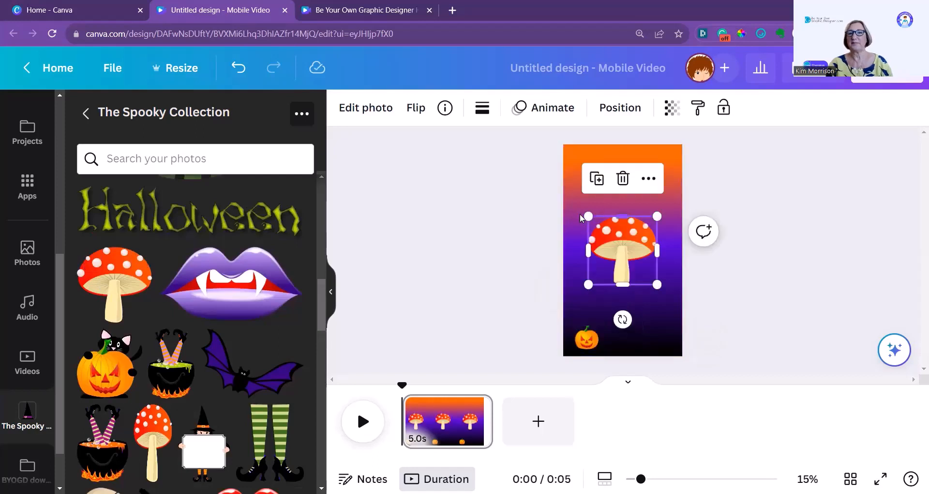
pyautogui.moveTo(584, 215); pyautogui.dragTo(637, 265)
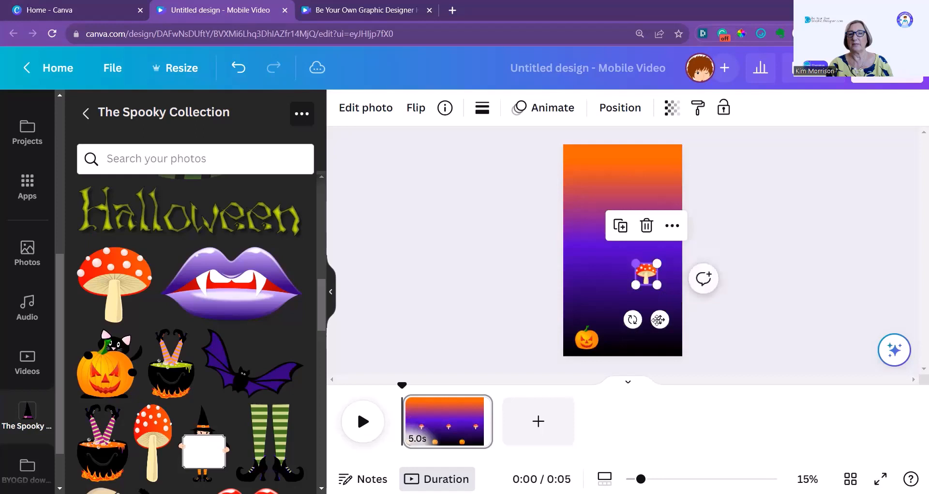
pyautogui.moveTo(659, 320); pyautogui.dragTo(625, 388)
# Enlarge the pumpkin slightly and shrink the red mushroom so it sits low beside the pumpkin
pyautogui.click(587, 341)
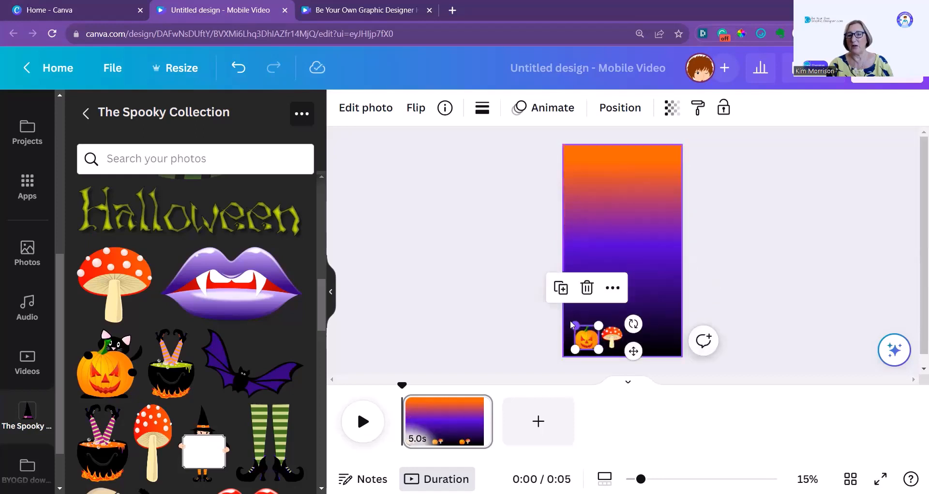
pyautogui.moveTo(572, 325); pyautogui.dragTo(607, 342)
pyautogui.click(617, 337)
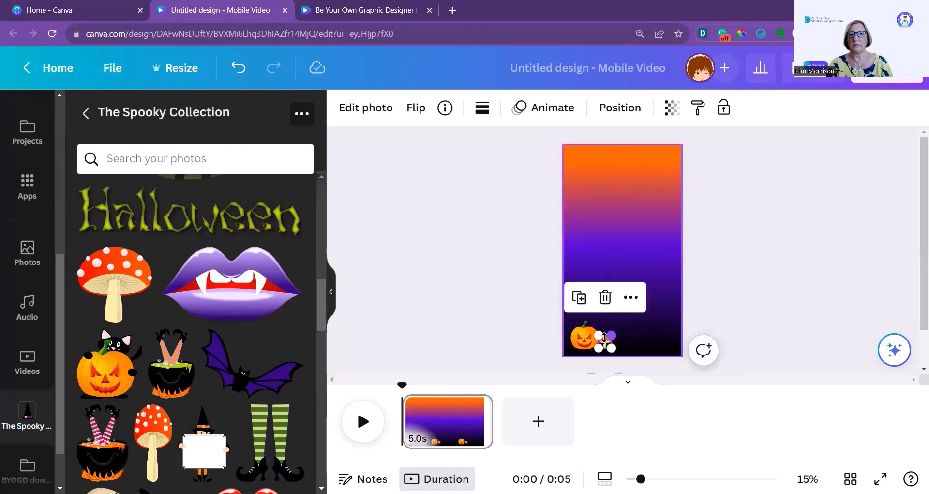
# Add the tall red spotted mushroom from The Spooky Collection, shrink it and place it between the pumpkin and the small mushroom
pyautogui.click(156, 441)
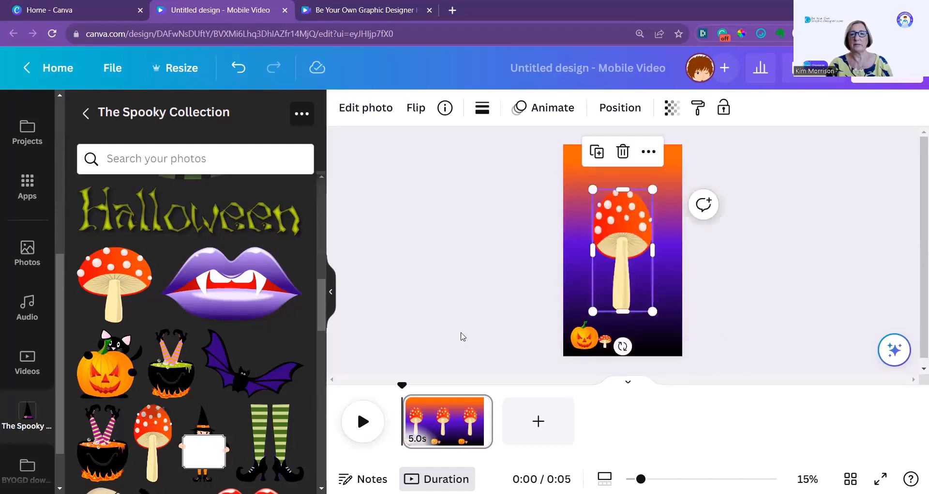
pyautogui.moveTo(594, 191); pyautogui.dragTo(622, 301)
pyautogui.moveTo(664, 347); pyautogui.dragTo(616, 389)
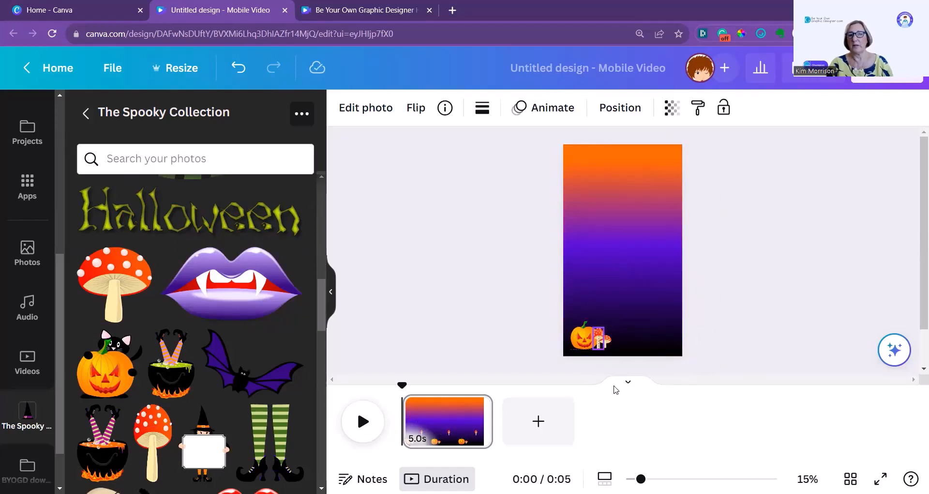
pyautogui.click(752, 322)
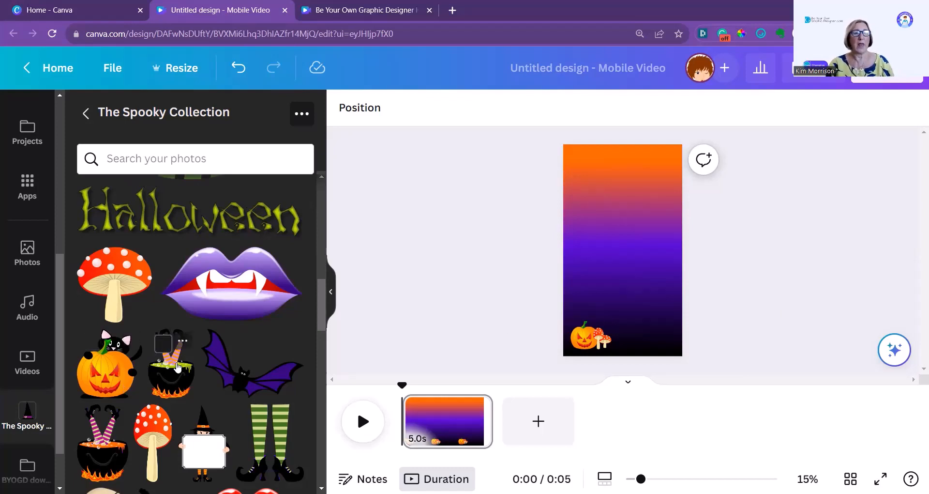
# Add the bubbling cauldron, shrink it into the page's lower-right corner, and place the glowing moon graphic in the upper-right corner
pyautogui.scroll(-5, 176, 361)
pyautogui.click(118, 334)
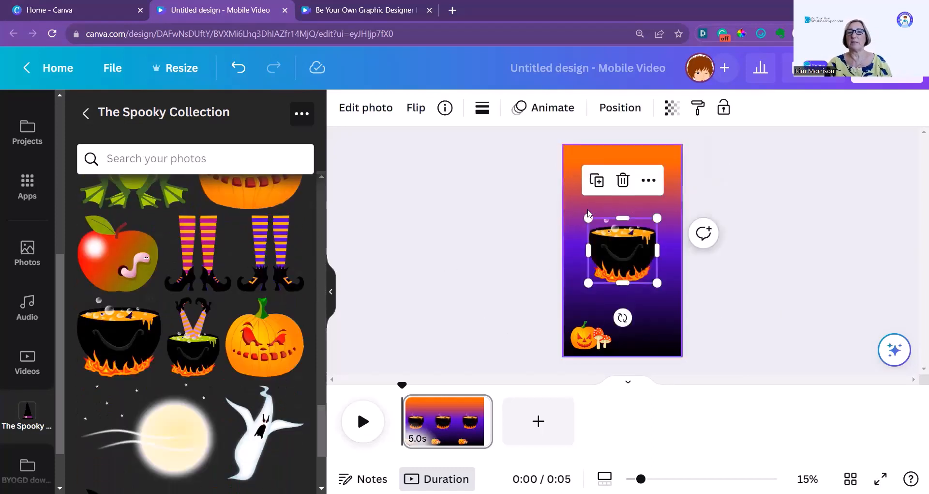
pyautogui.moveTo(588, 218); pyautogui.dragTo(610, 238)
pyautogui.moveTo(637, 249); pyautogui.dragTo(627, 297)
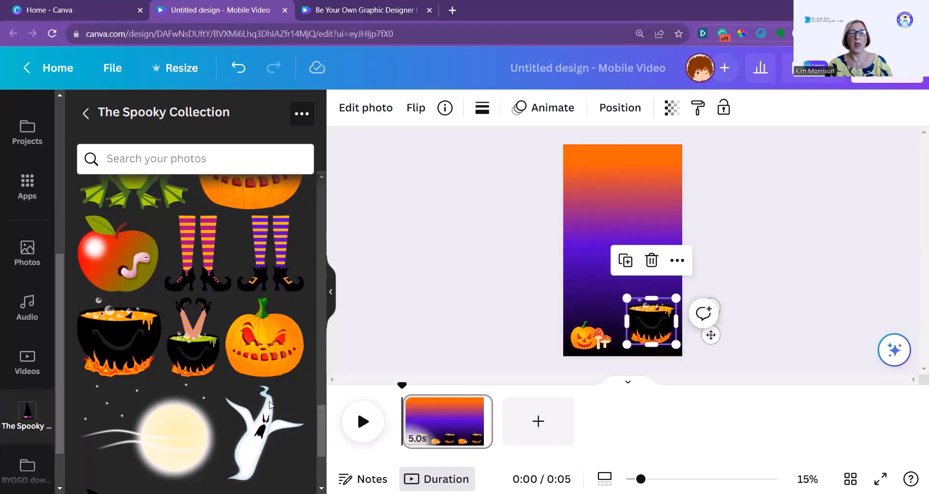
pyautogui.click(176, 436)
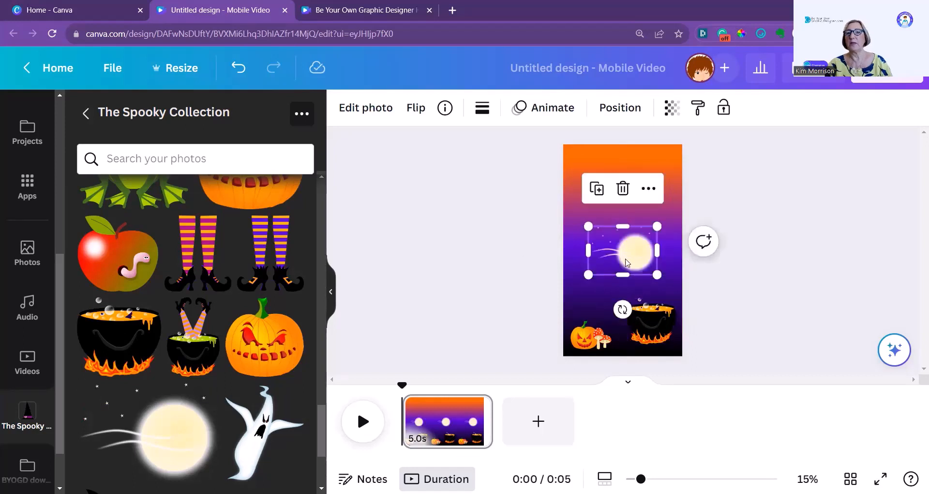
pyautogui.moveTo(627, 262); pyautogui.dragTo(648, 184)
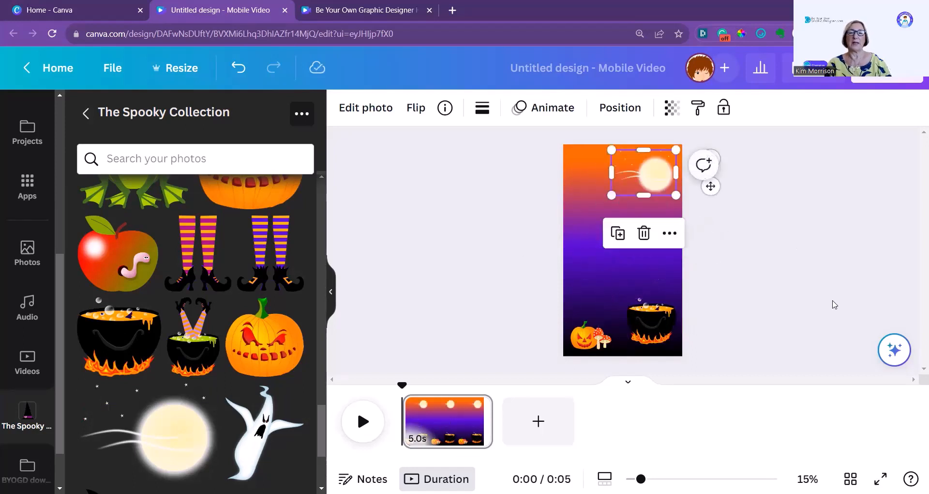
# Add the purple-winged bat from The Spooky Collection, shrink it and place it partly over the moon
pyautogui.scroll(6, 162, 346)
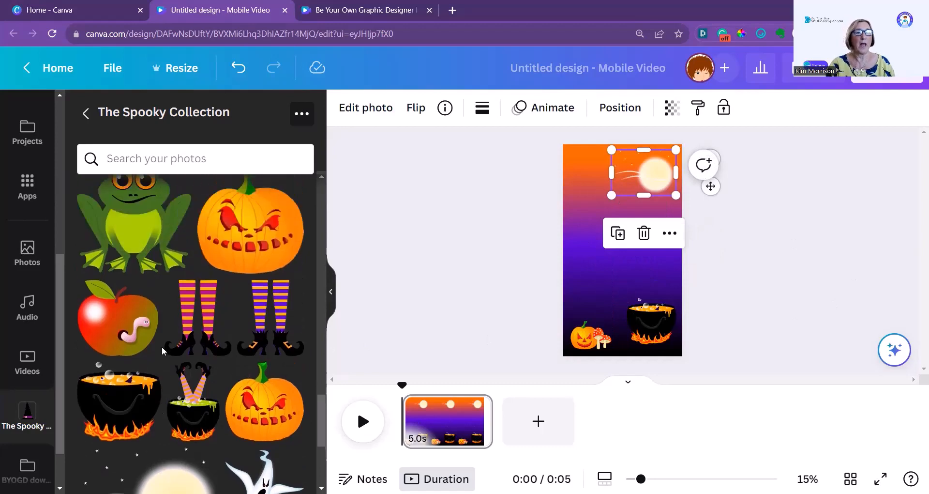
pyautogui.scroll(4, 163, 352)
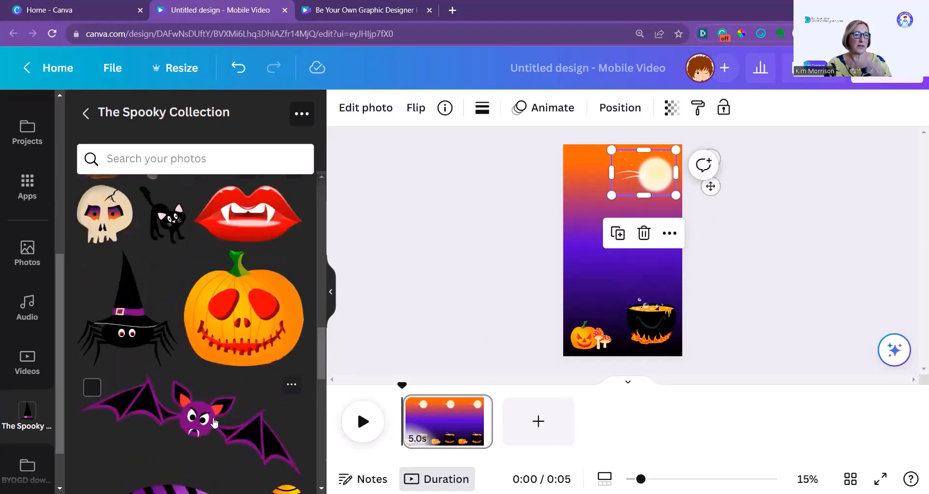
pyautogui.scroll(10, 215, 423)
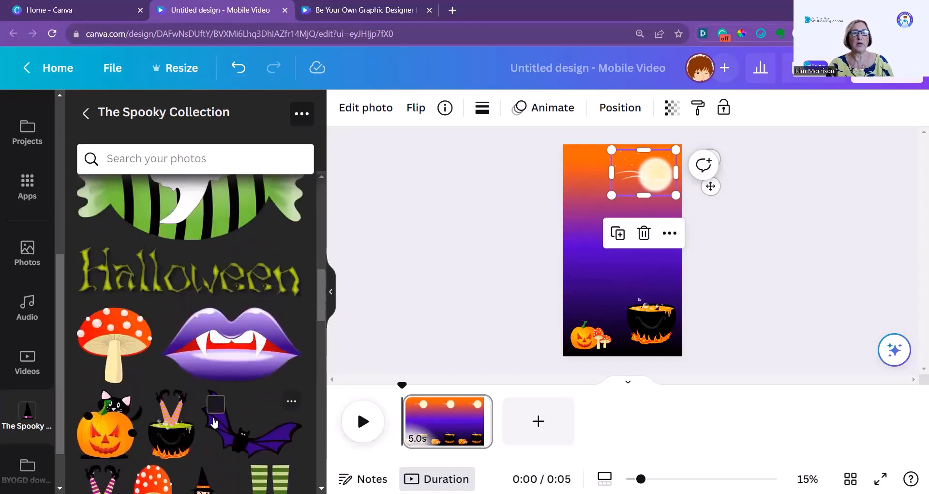
pyautogui.click(236, 437)
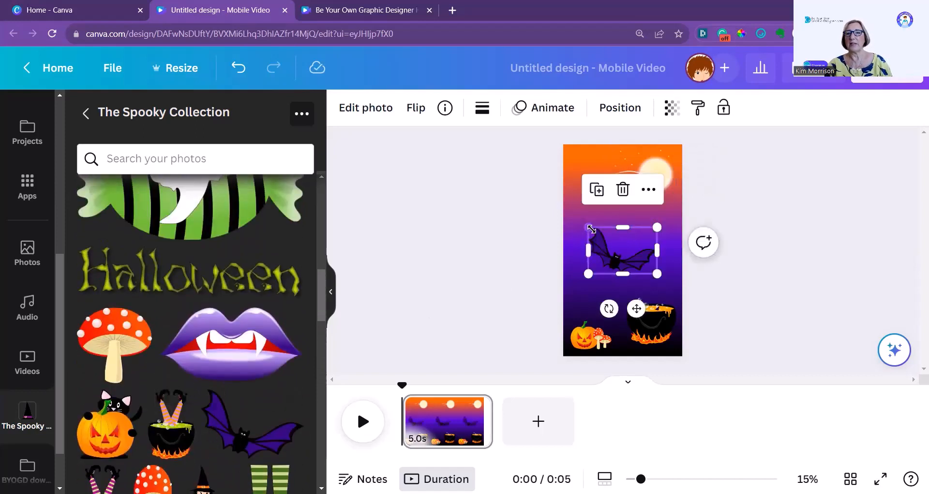
pyautogui.moveTo(589, 227); pyautogui.dragTo(604, 237)
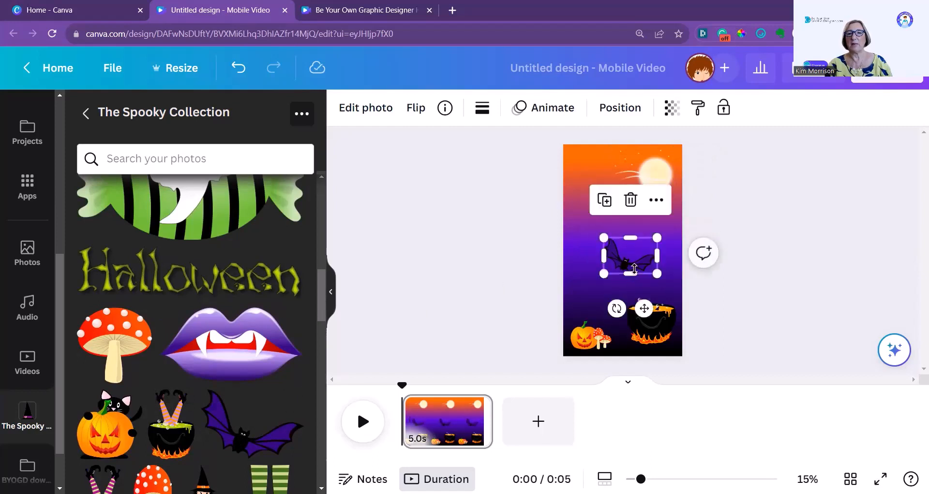
pyautogui.moveTo(648, 308); pyautogui.dragTo(648, 233)
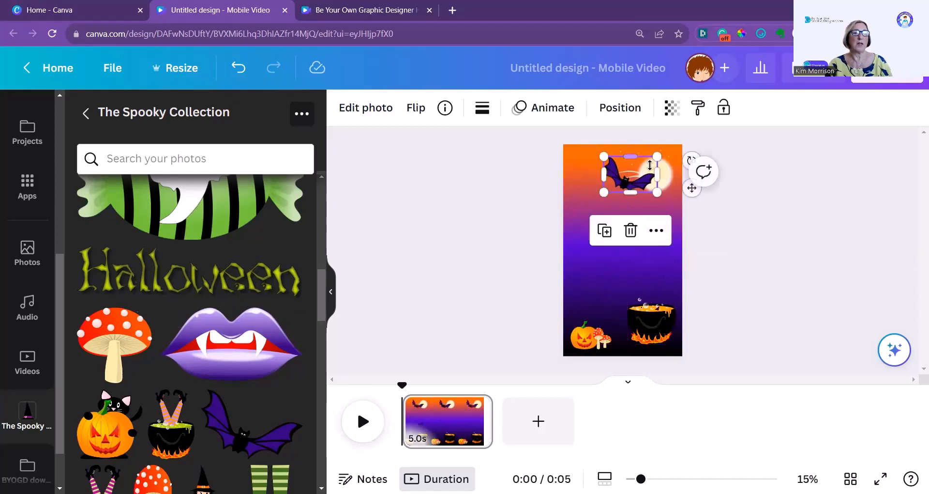
# Duplicate the bat, shrink the copy and place it below and right of the first bat at the moon's lower edge
pyautogui.click(604, 231)
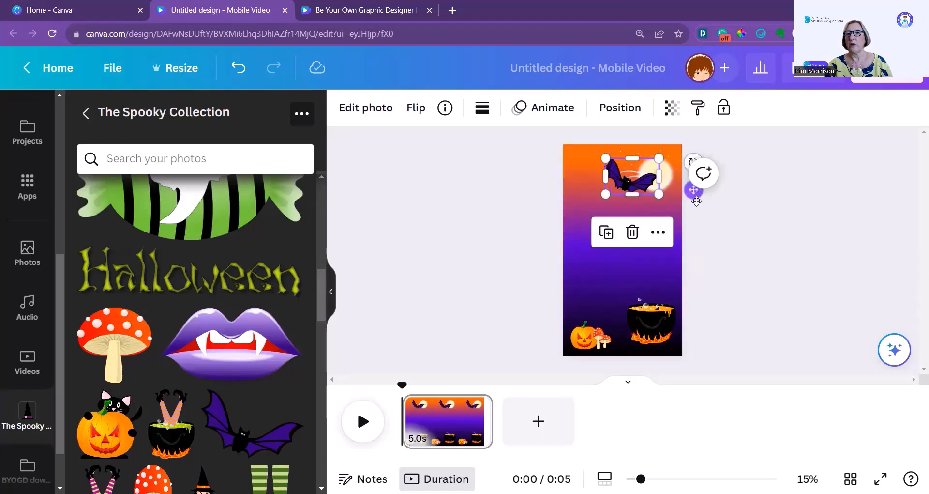
pyautogui.moveTo(694, 190); pyautogui.dragTo(706, 212)
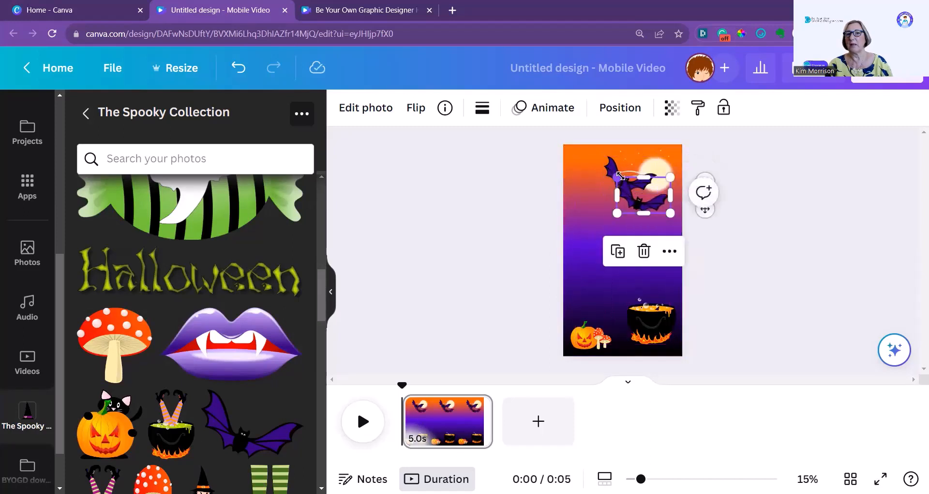
pyautogui.moveTo(617, 178); pyautogui.dragTo(635, 188)
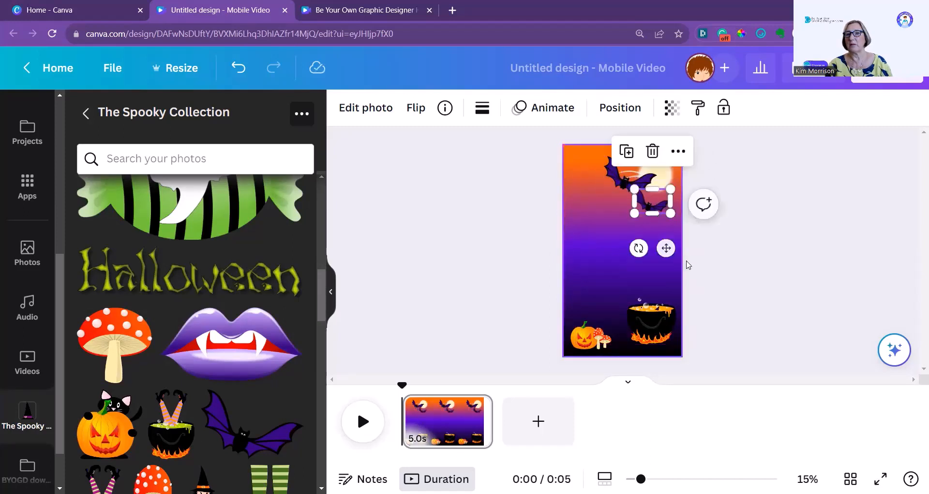
pyautogui.moveTo(667, 248)
pyautogui.mouseDown()
pyautogui.moveTo(663, 235)
pyautogui.moveTo(668, 242)
pyautogui.mouseUp()
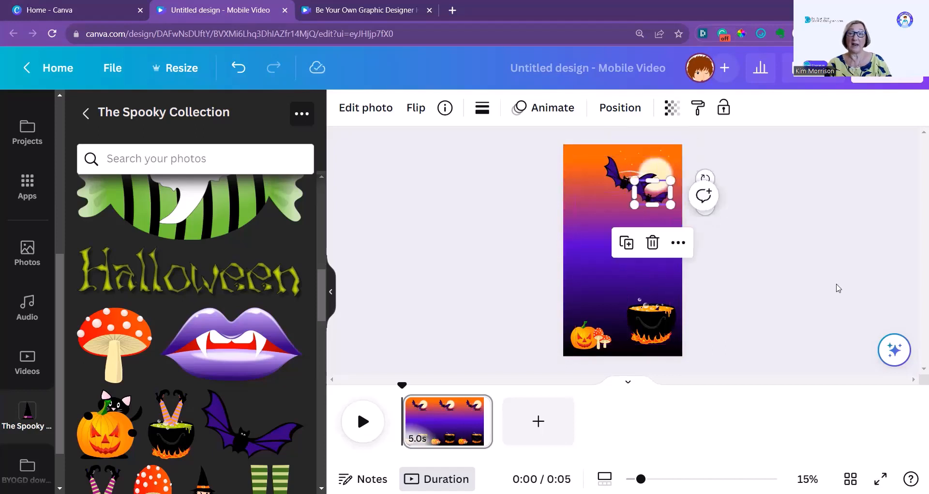
pyautogui.click(428, 292)
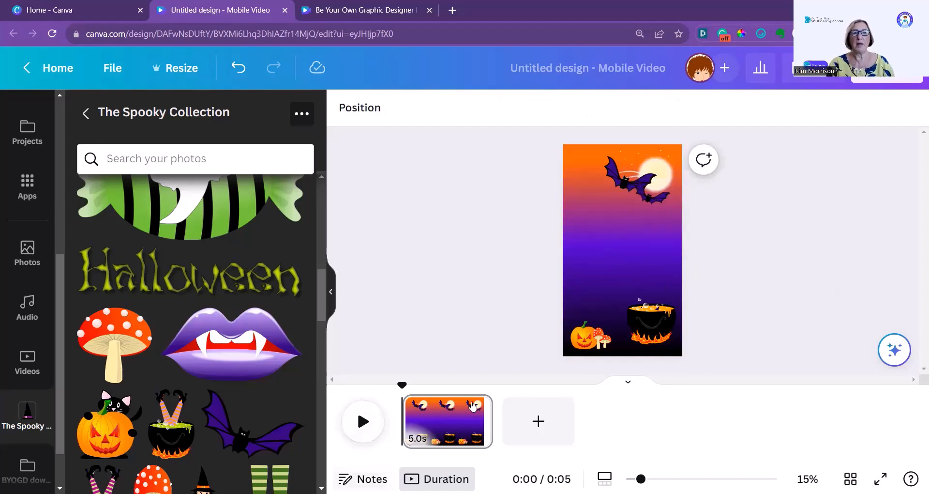
# Duplicate the decorated page three times to make a four-page video
pyautogui.moveTo(470, 417)
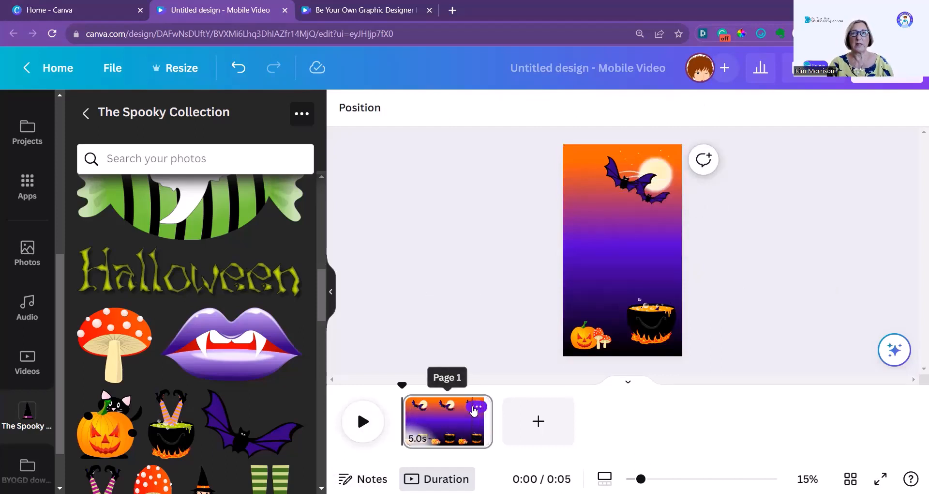
pyautogui.click(475, 408)
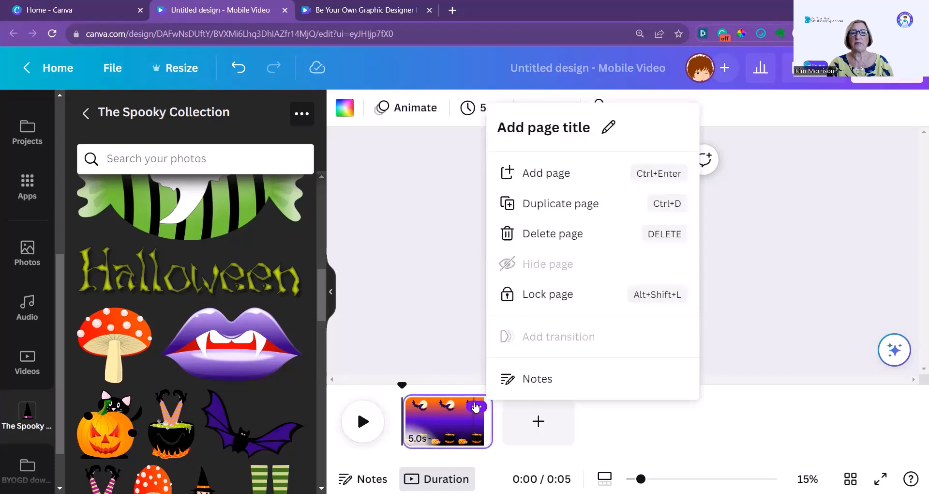
pyautogui.click(569, 216)
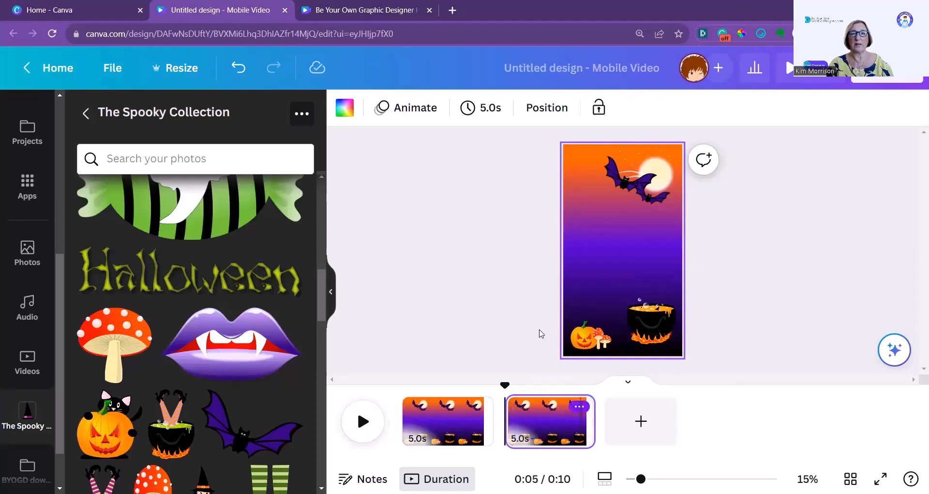
pyautogui.click(579, 406)
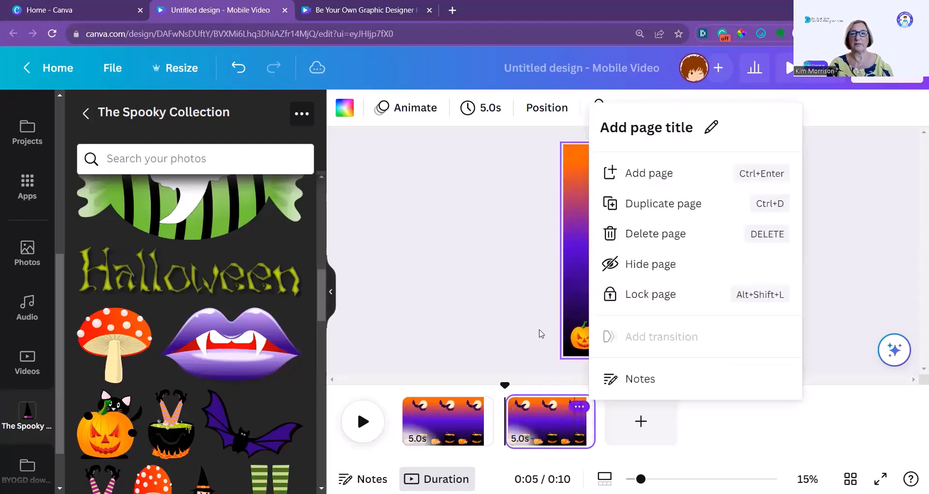
pyautogui.click(653, 203)
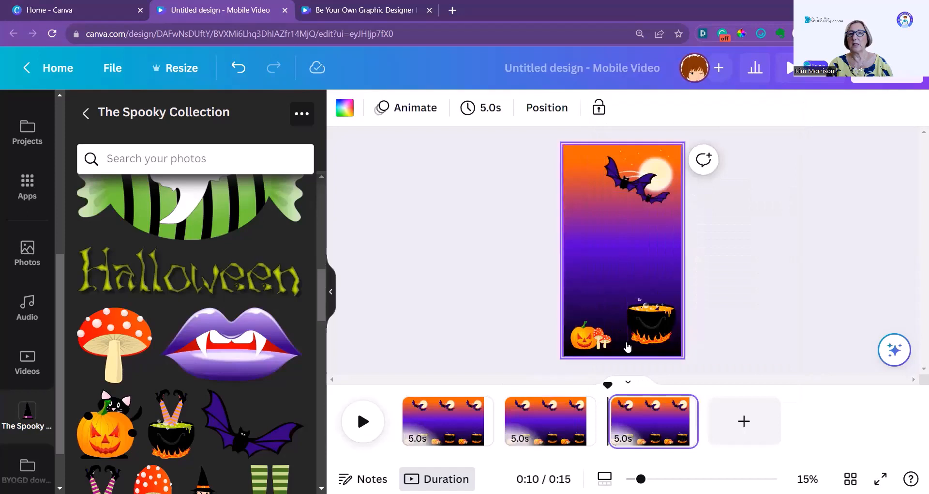
pyautogui.click(682, 406)
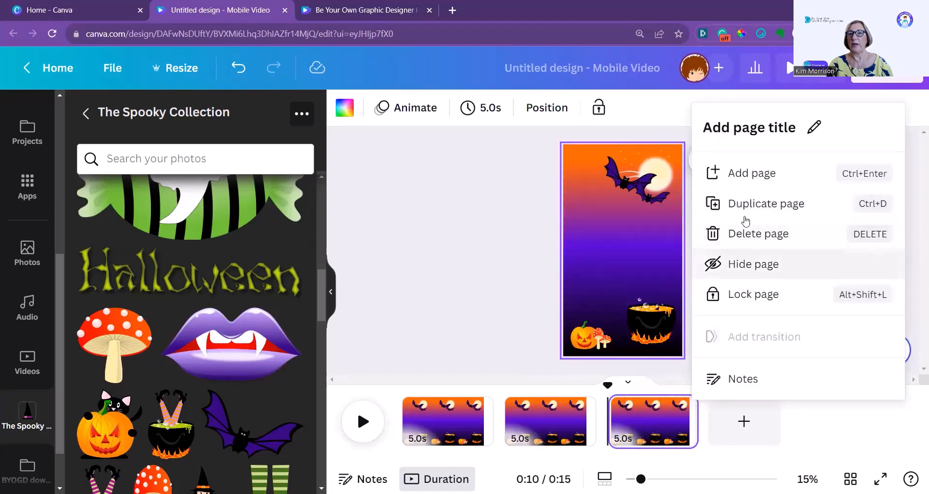
pyautogui.hotkey('ctrl', 'd')
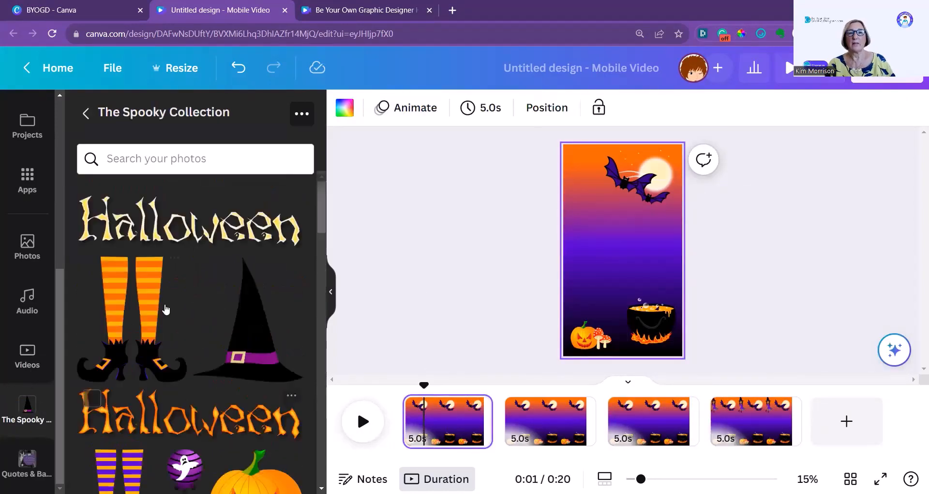
# Add the orange Halloween lettering to the first page, enlarge it to nearly the page width and centre it below the bats
pyautogui.click(188, 220)
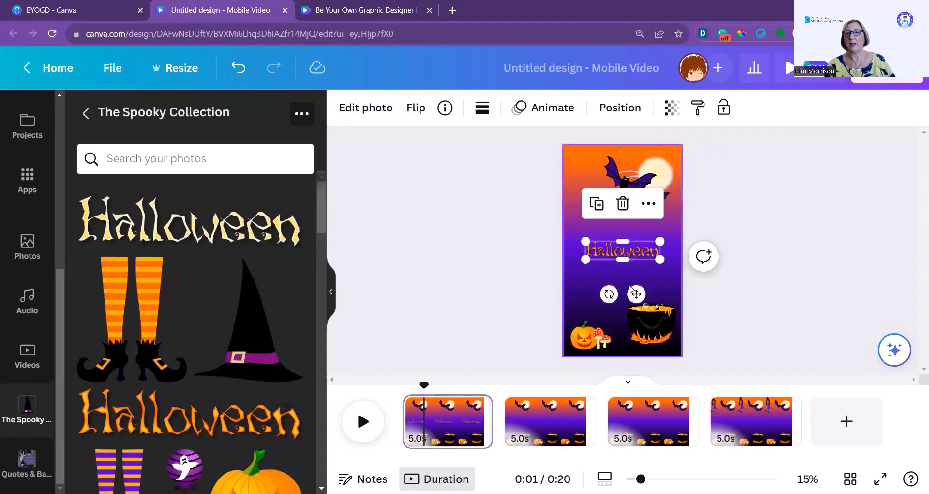
pyautogui.moveTo(637, 291); pyautogui.dragTo(636, 283)
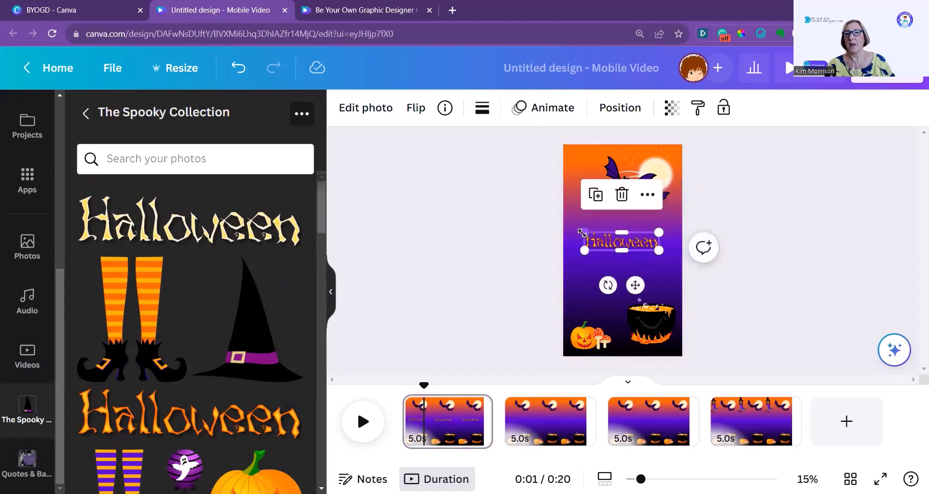
pyautogui.moveTo(582, 233); pyautogui.dragTo(571, 228)
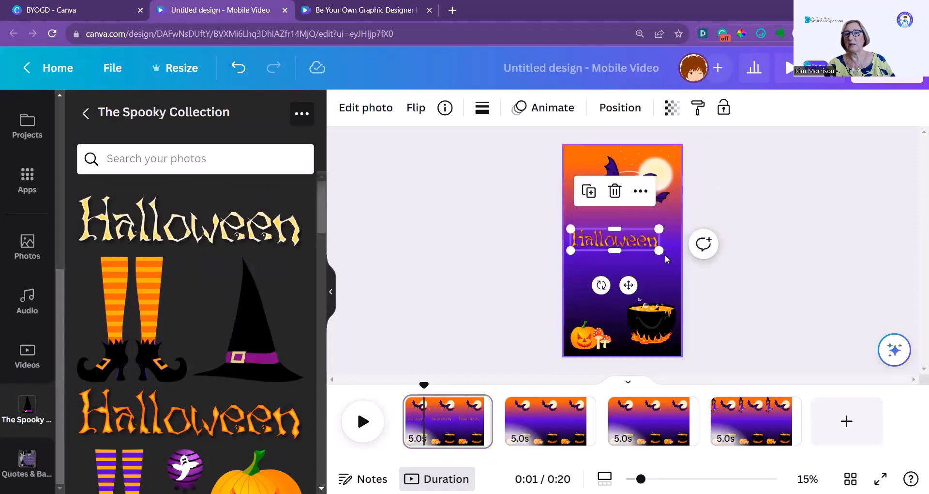
pyautogui.moveTo(659, 250); pyautogui.dragTo(666, 252)
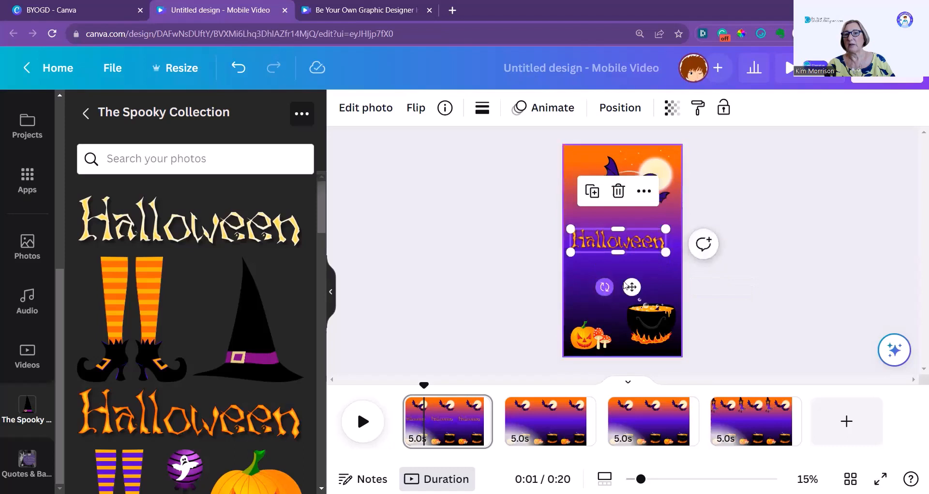
pyautogui.moveTo(634, 282); pyautogui.dragTo(633, 279)
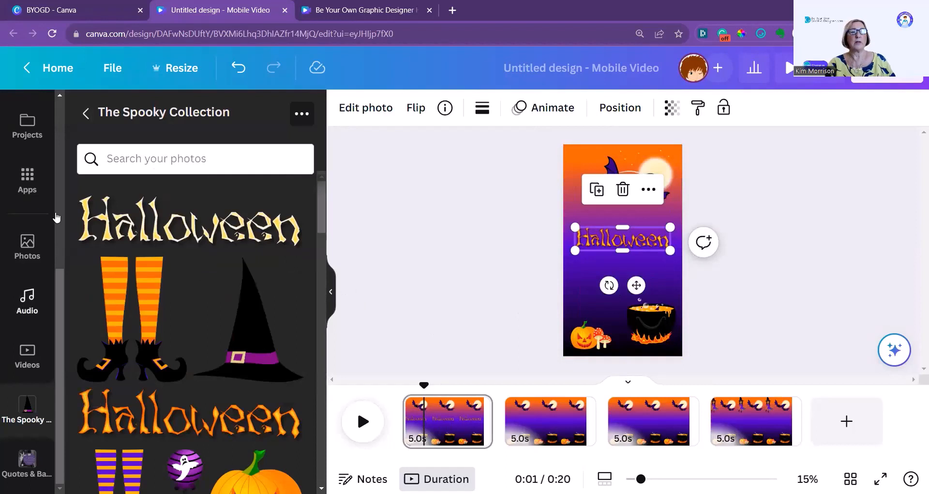
# Add a heading reading "is almost here" below the Halloween lettering on the first page and increase its font size to 59
pyautogui.scroll(5, 30, 198)
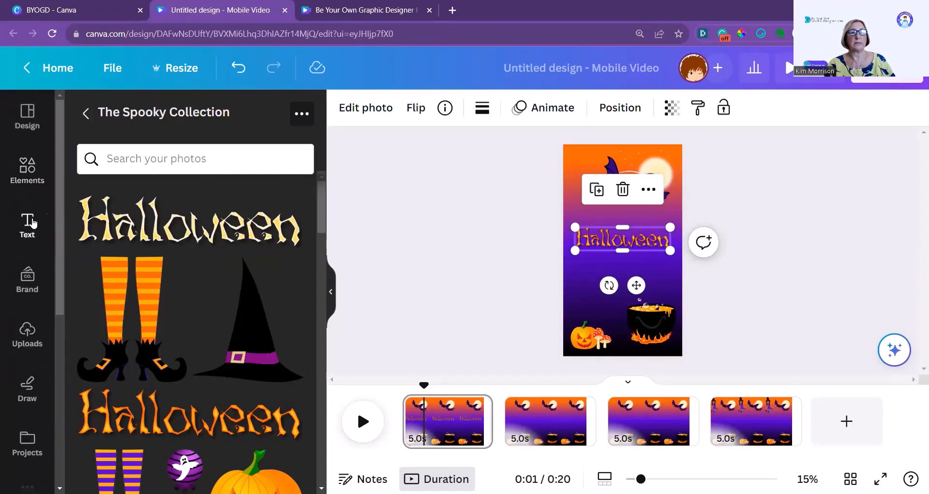
pyautogui.click(32, 222)
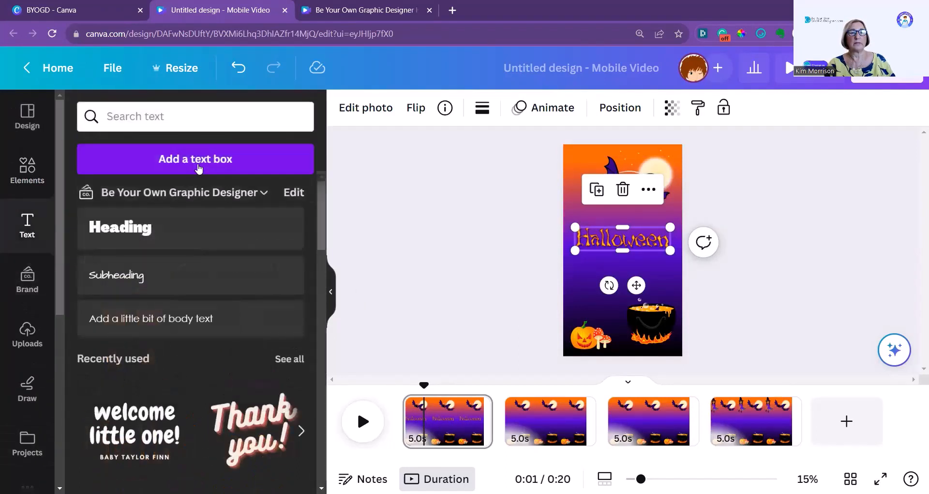
pyautogui.click(172, 229)
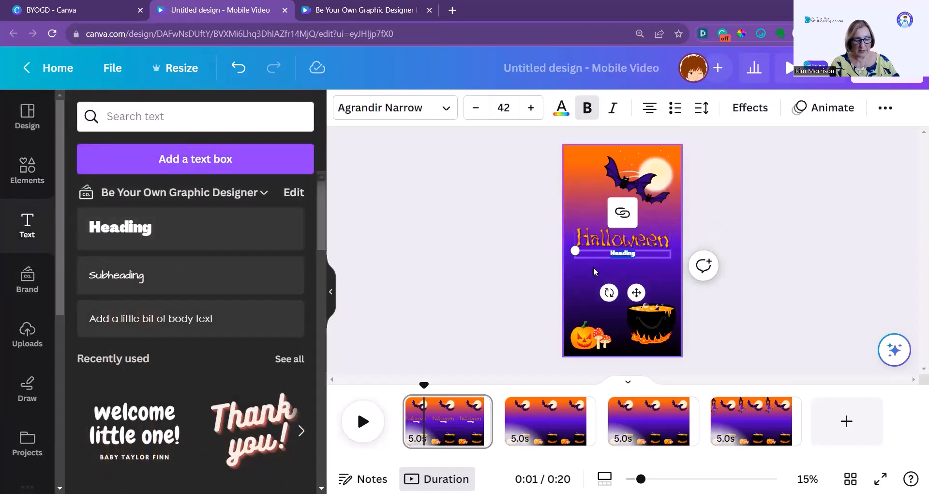
pyautogui.write('Is almost here')
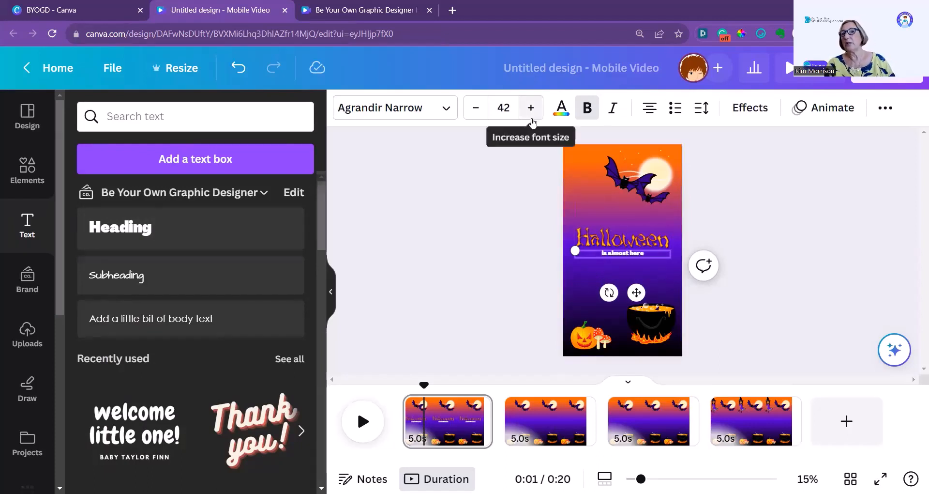
pyautogui.moveTo(531, 115); pyautogui.dragTo(531, 114)
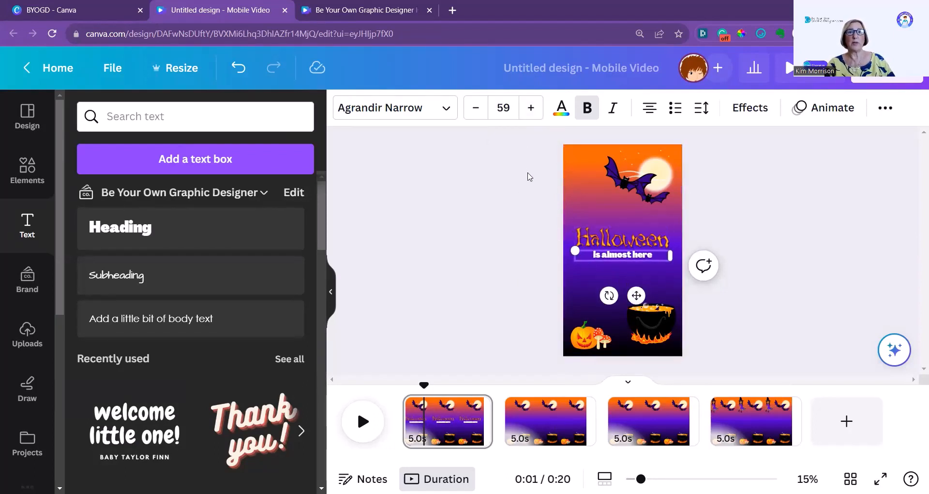
# Search the fonts for "scary" and apply the Shlop font to the "is almost here" heading
pyautogui.click(432, 110)
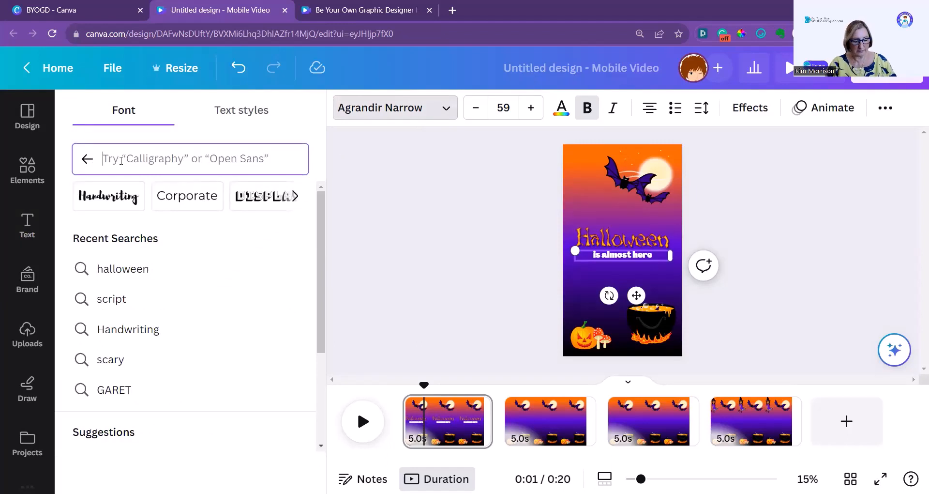
pyautogui.write('scary')
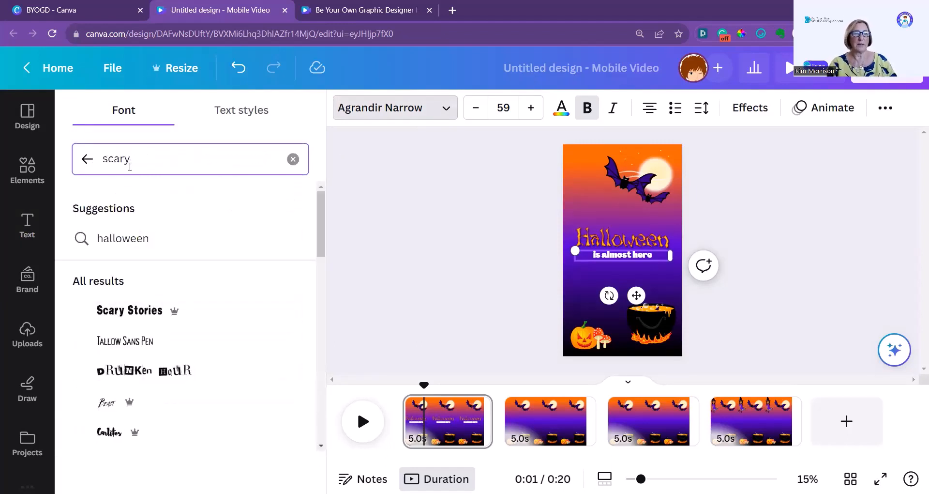
pyautogui.scroll(-4, 119, 292)
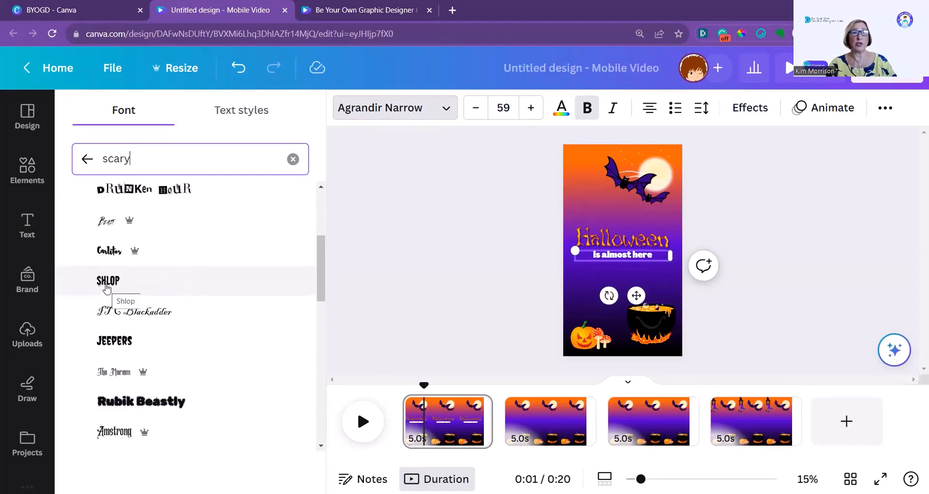
pyautogui.click(106, 286)
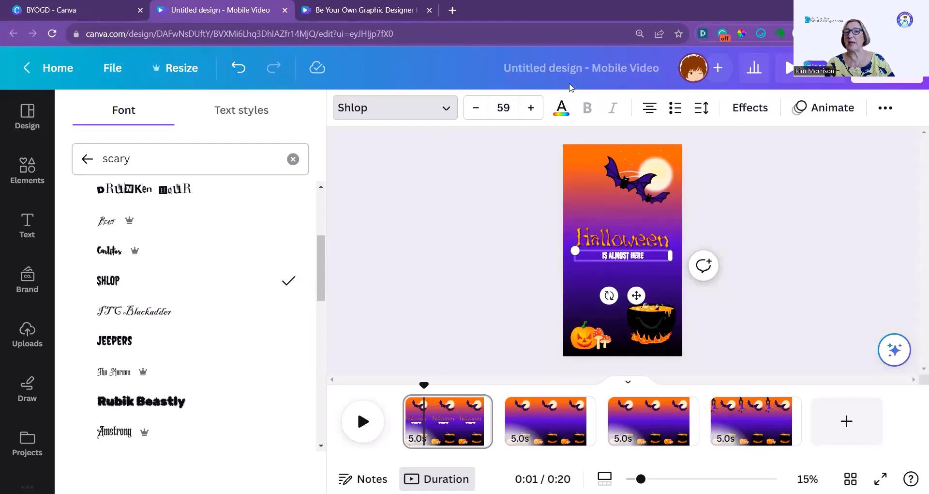
# Enlarge the "is almost here" heading to font size 88
pyautogui.click(503, 108)
pyautogui.scroll(-6, 530, 290)
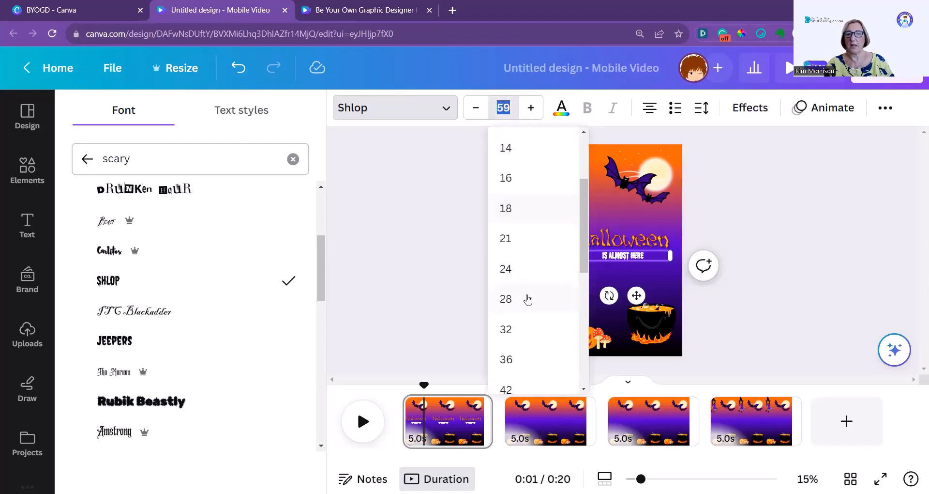
pyautogui.click(510, 328)
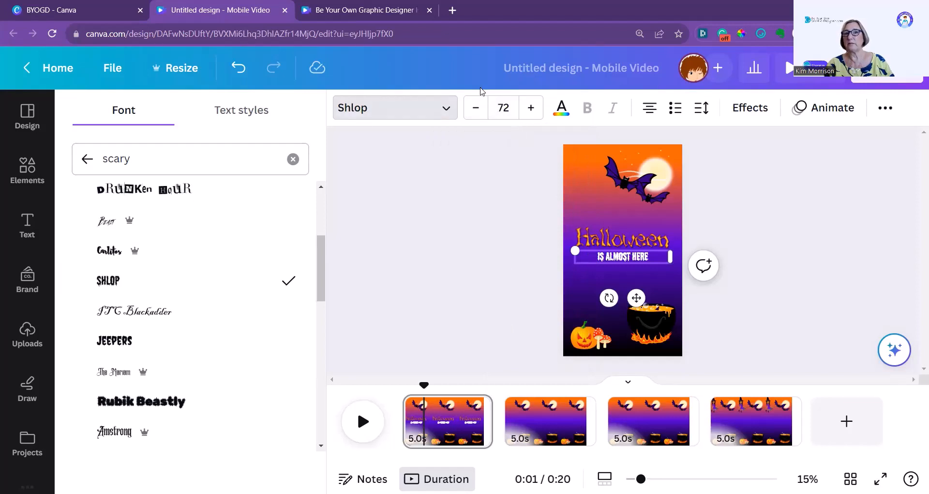
pyautogui.click(510, 111)
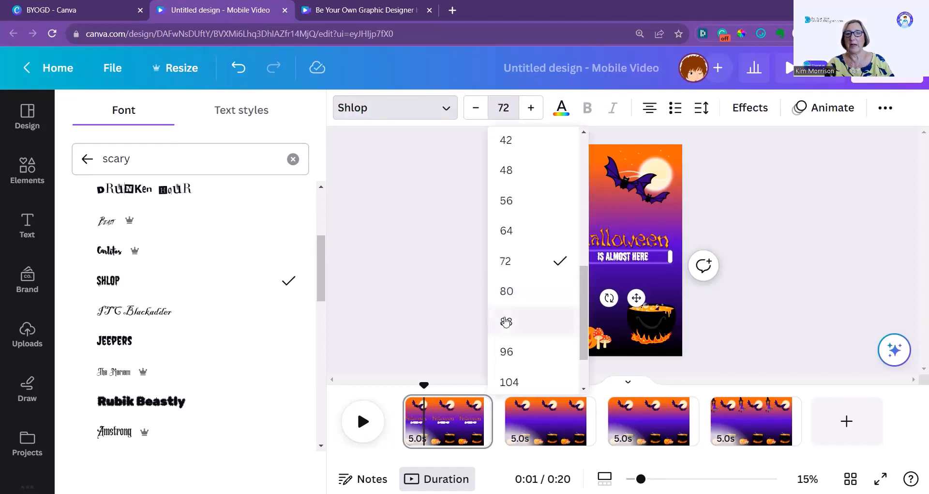
pyautogui.click(506, 321)
pyautogui.click(862, 254)
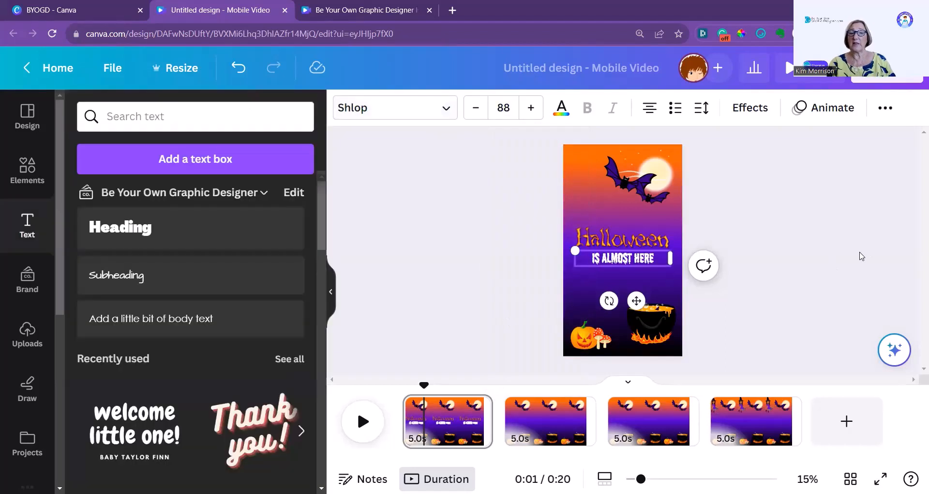
# Go to the second page, search the elements for "byogd halloween" and show all matching graphics
pyautogui.click(525, 421)
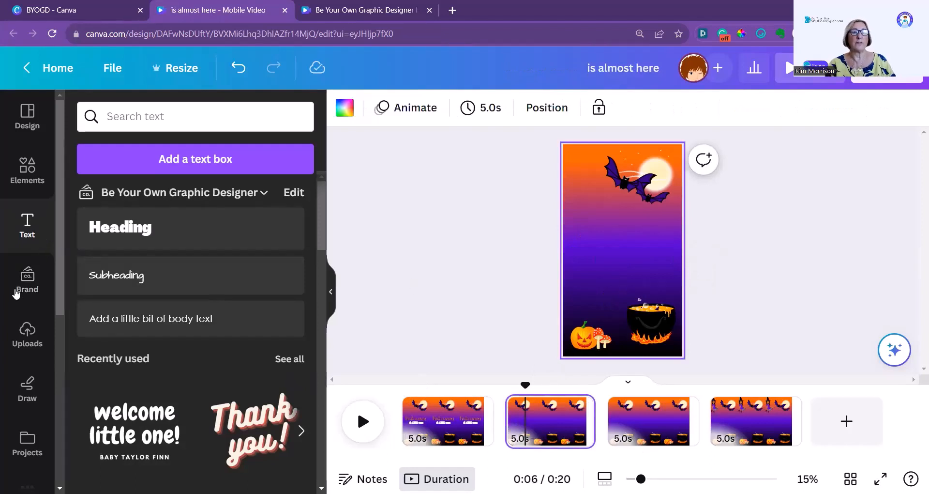
pyautogui.click(27, 170)
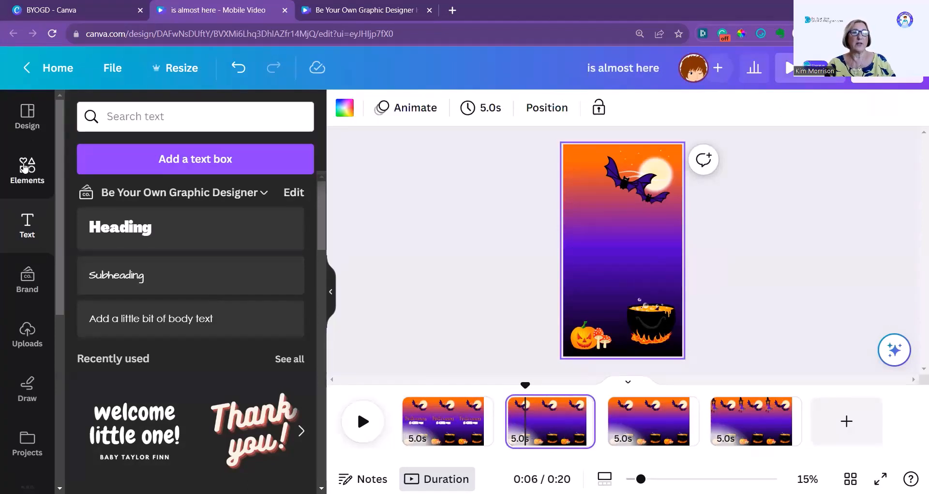
pyautogui.click(126, 121)
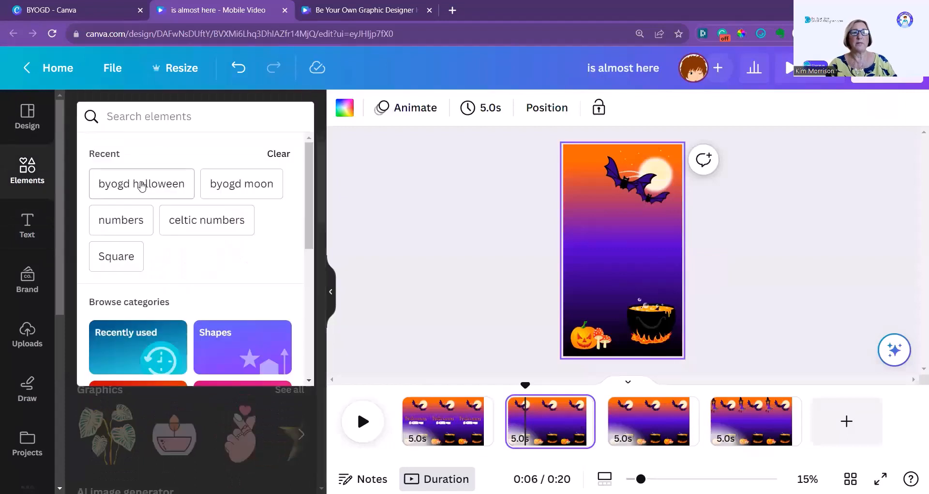
pyautogui.click(141, 185)
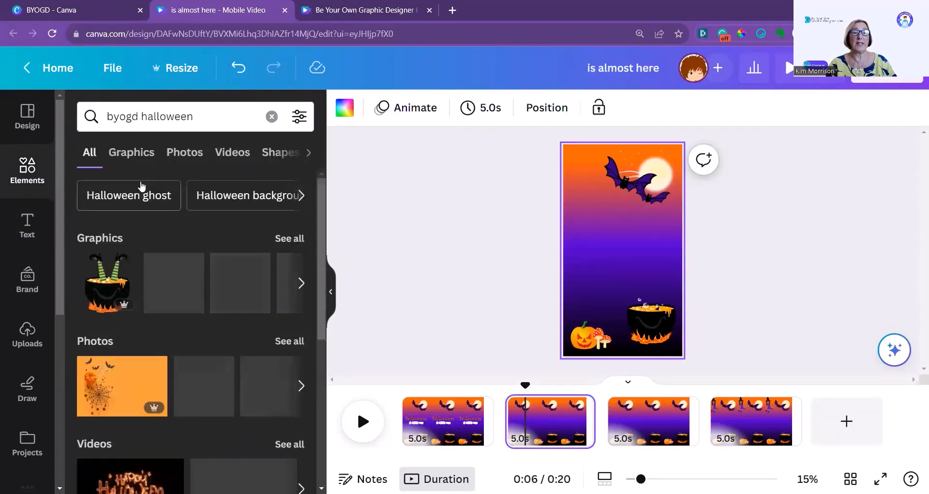
pyautogui.click(293, 238)
# Add the witch in the blue dress on a broomstick to the second page, enlarge her and place her at the page's upper left edge
pyautogui.scroll(-2, 194, 264)
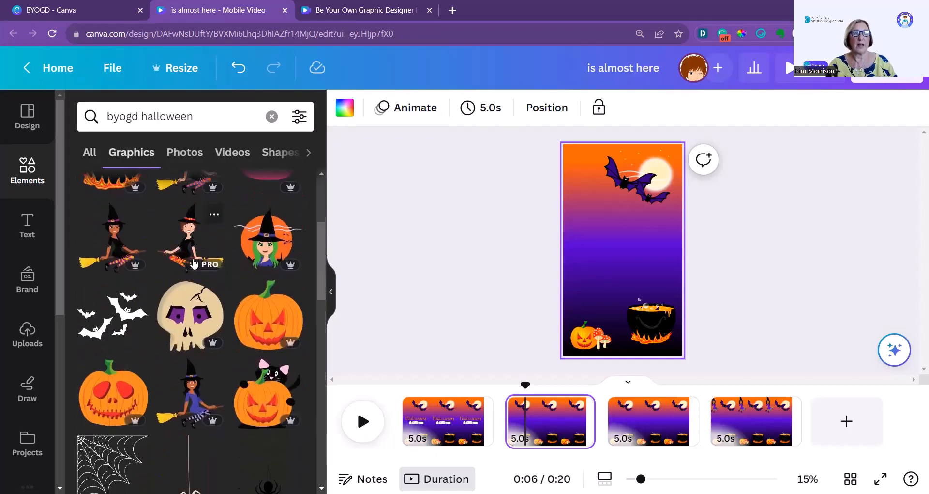
pyautogui.scroll(-4, 123, 250)
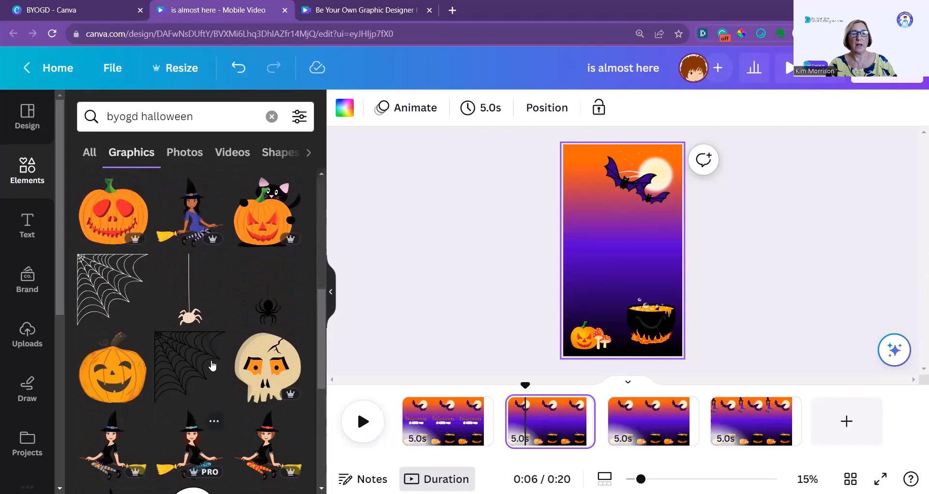
pyautogui.scroll(-4, 166, 416)
pyautogui.scroll(-5, 175, 357)
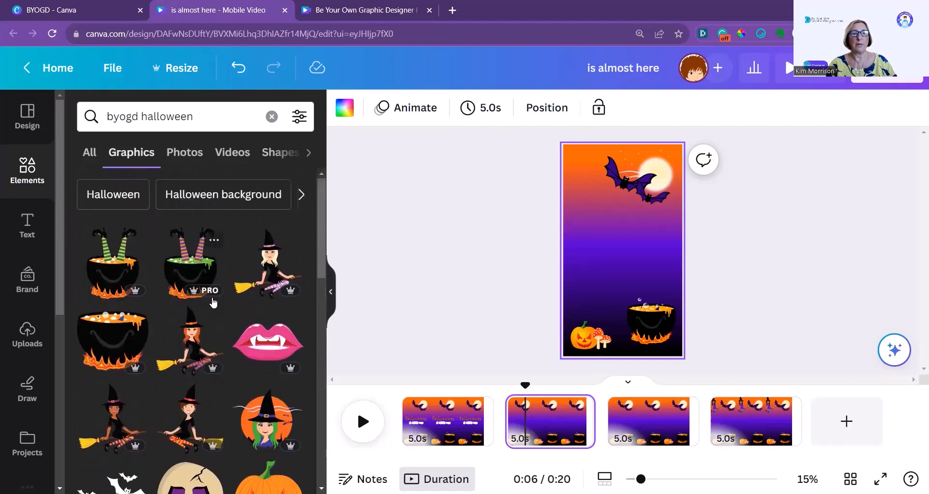
pyautogui.scroll(-3, 194, 325)
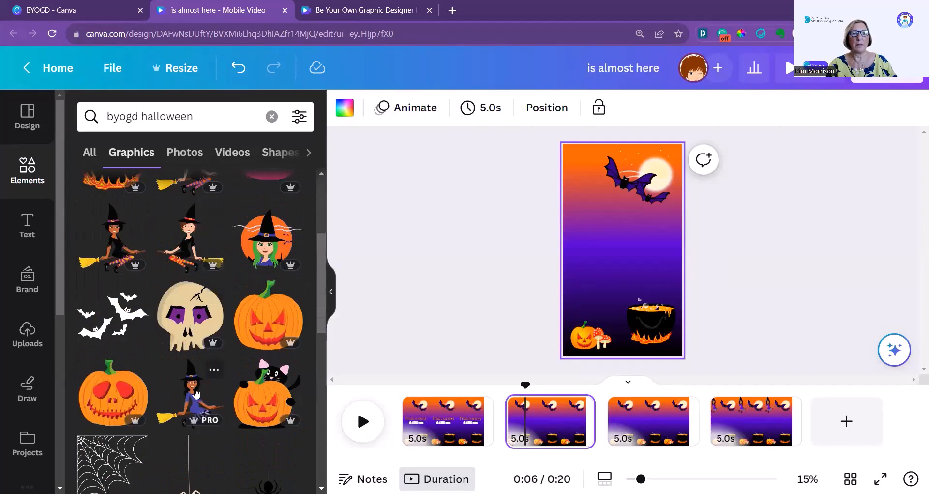
pyautogui.click(194, 393)
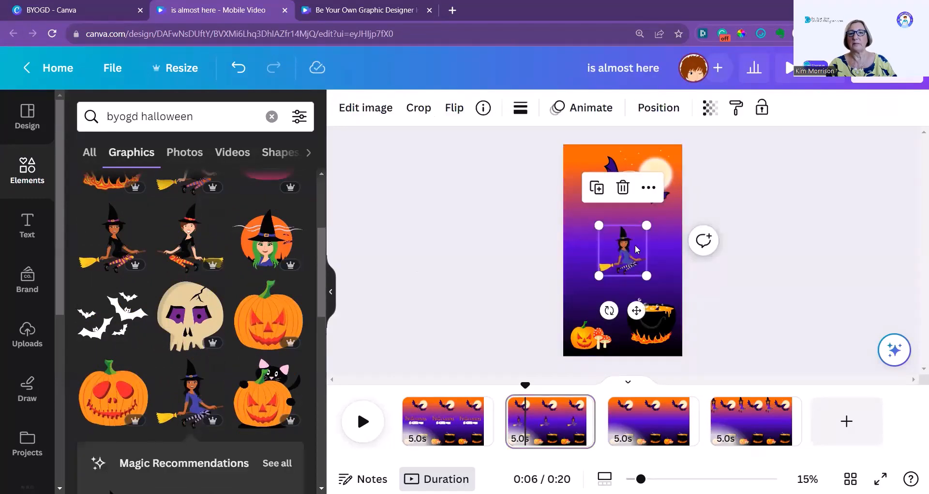
pyautogui.moveTo(648, 224); pyautogui.dragTo(668, 203)
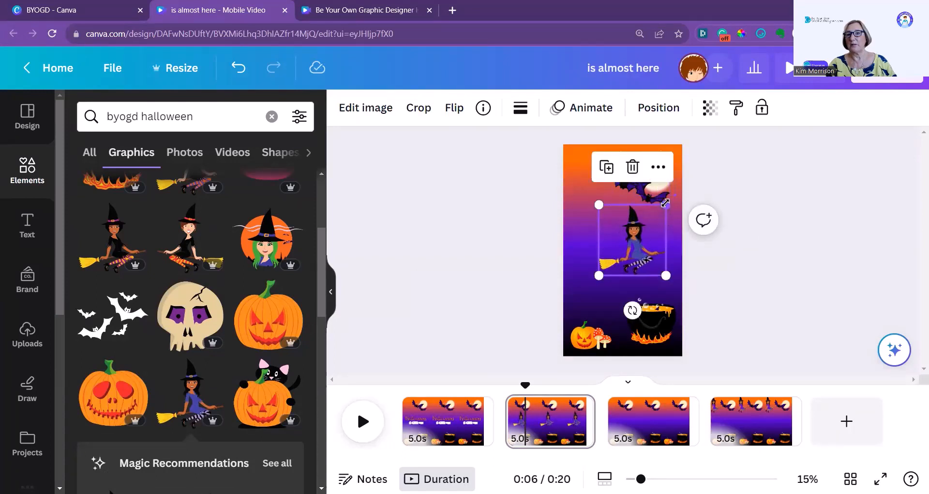
pyautogui.moveTo(670, 197); pyautogui.dragTo(675, 193)
pyautogui.moveTo(637, 235); pyautogui.dragTo(578, 196)
pyautogui.click(420, 246)
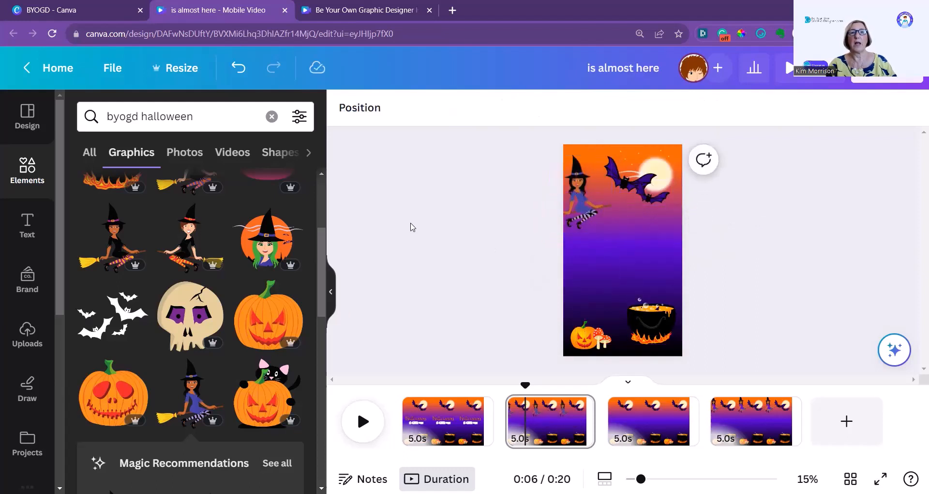
# Create a custom animation that flies the witch along a wavy path from the upper left across the second page to its right edge
pyautogui.click(555, 200)
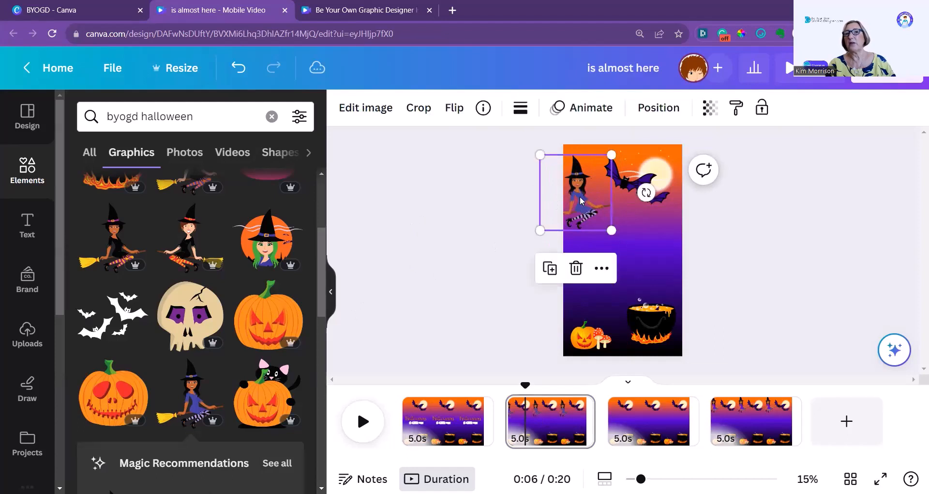
pyautogui.click(593, 107)
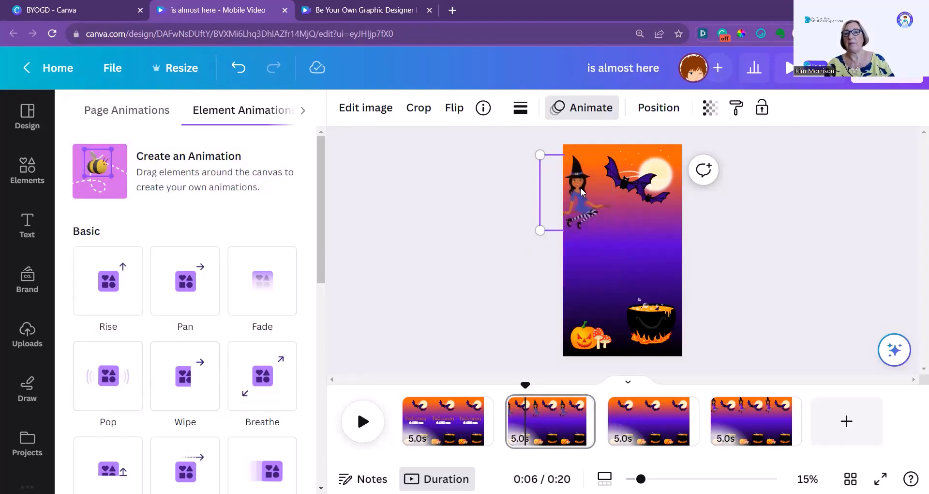
pyautogui.click(189, 171)
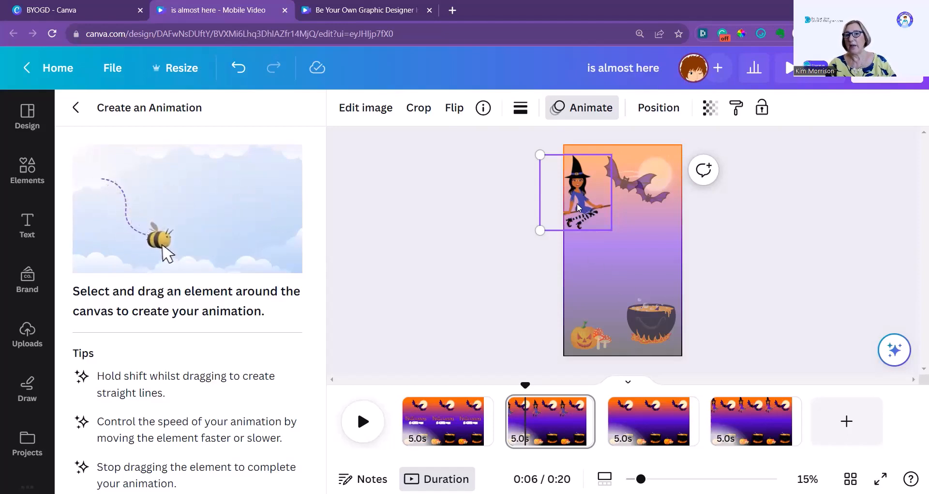
pyautogui.moveTo(583, 209)
pyautogui.mouseDown()
pyautogui.moveTo(609, 237)
pyautogui.moveTo(626, 228)
pyautogui.moveTo(638, 250)
pyautogui.moveTo(703, 265)
pyautogui.moveTo(715, 281)
pyautogui.moveTo(690, 295)
pyautogui.mouseUp()
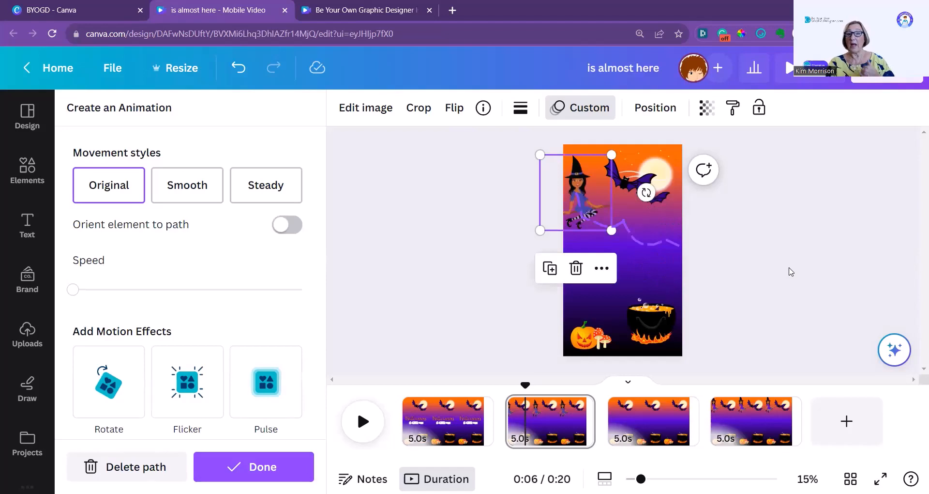
# Copy the animated witch from the second page to the upper left edge of the third page and delete the copy's animation path
pyautogui.click(656, 430)
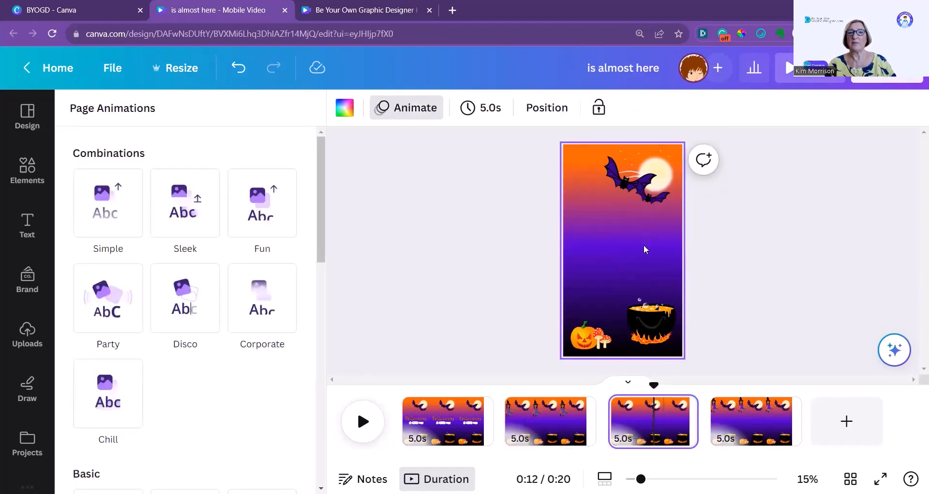
pyautogui.click(630, 236)
pyautogui.click(560, 419)
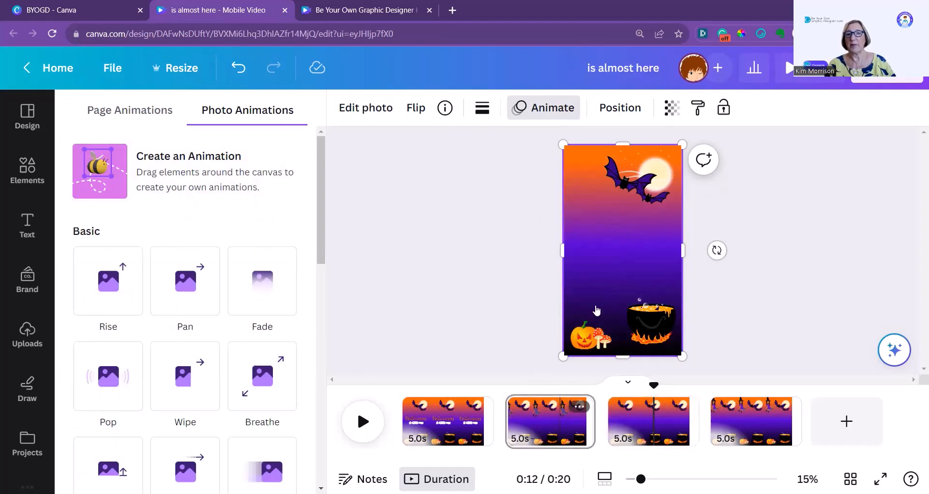
pyautogui.click(581, 193)
pyautogui.click(550, 268)
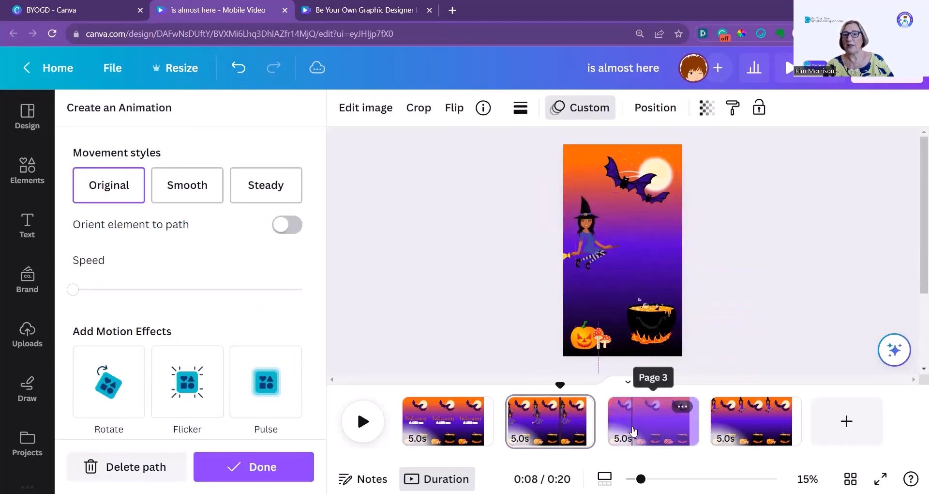
pyautogui.click(639, 411)
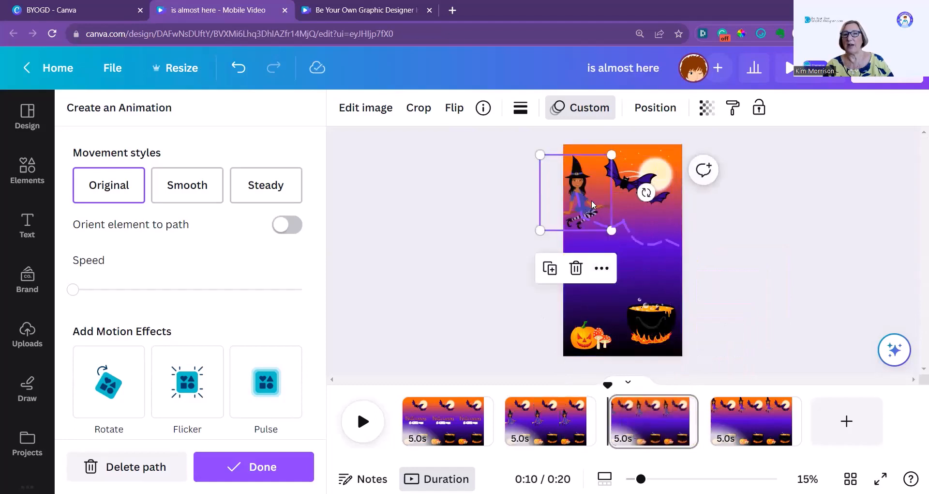
pyautogui.press('Delete')
pyautogui.hotkey('ctrl', 'v')
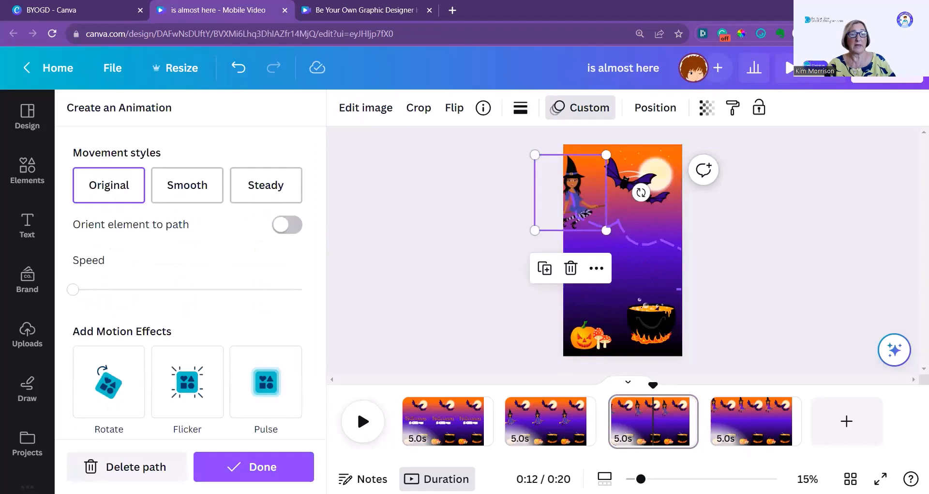
pyautogui.click(132, 477)
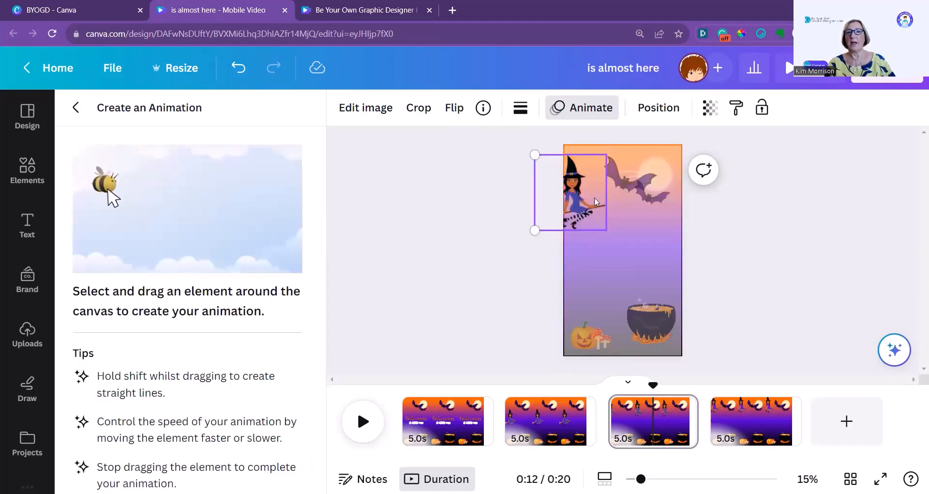
pyautogui.click(505, 283)
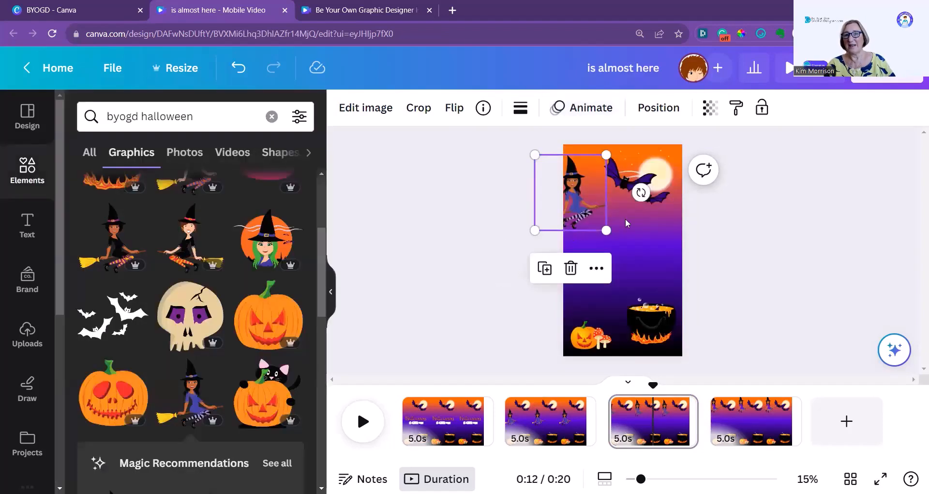
# Move the third page's witch to the page's right edge just above the cauldron and flip her horizontally
pyautogui.moveTo(576, 185); pyautogui.dragTo(663, 253)
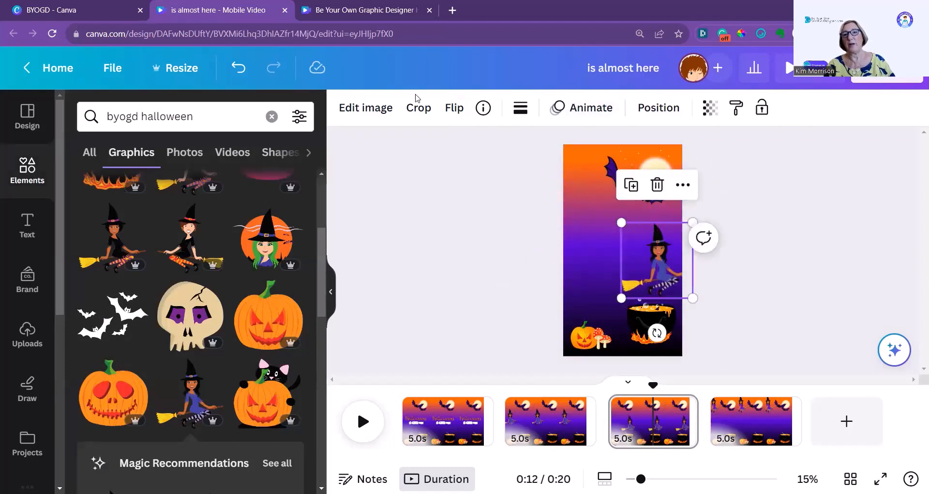
pyautogui.click(454, 108)
pyautogui.click(485, 152)
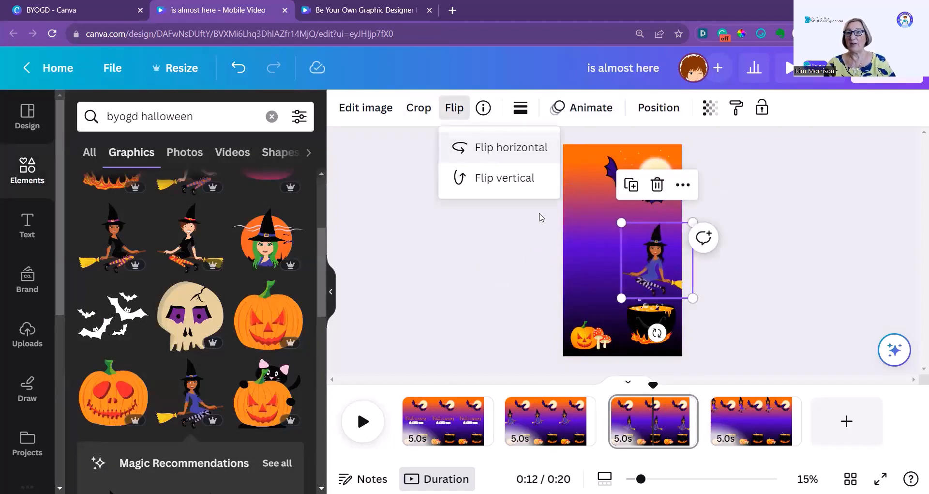
pyautogui.moveTo(657, 253); pyautogui.dragTo(680, 262)
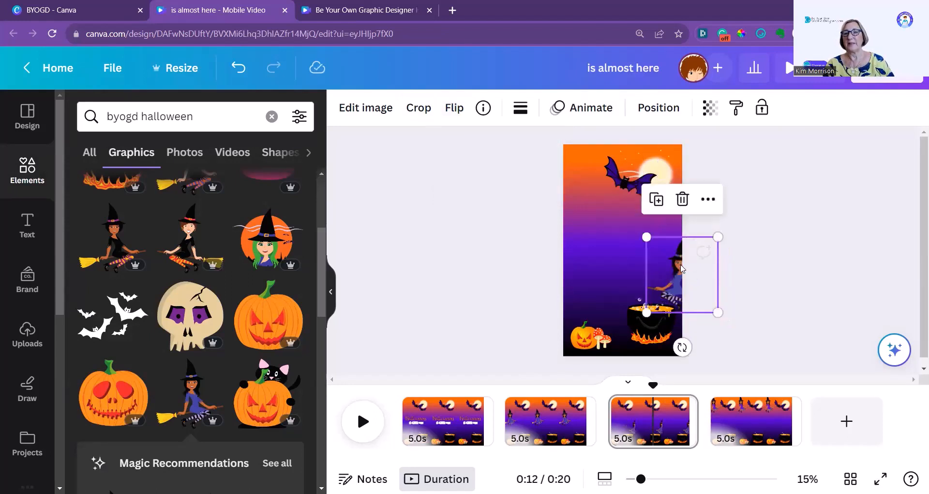
# Create a custom animation flying the third page's witch from the right edge to the upper left, with Smooth movement and a slower speed
pyautogui.click(595, 110)
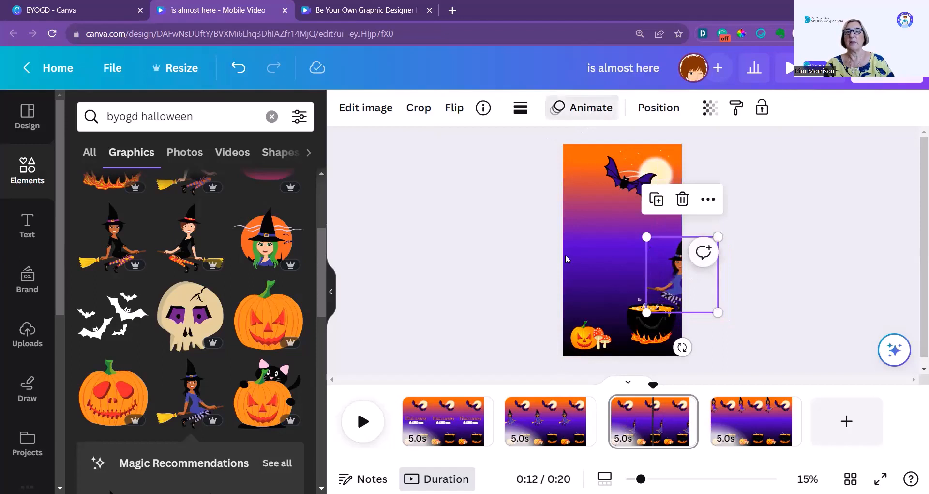
pyautogui.click(205, 196)
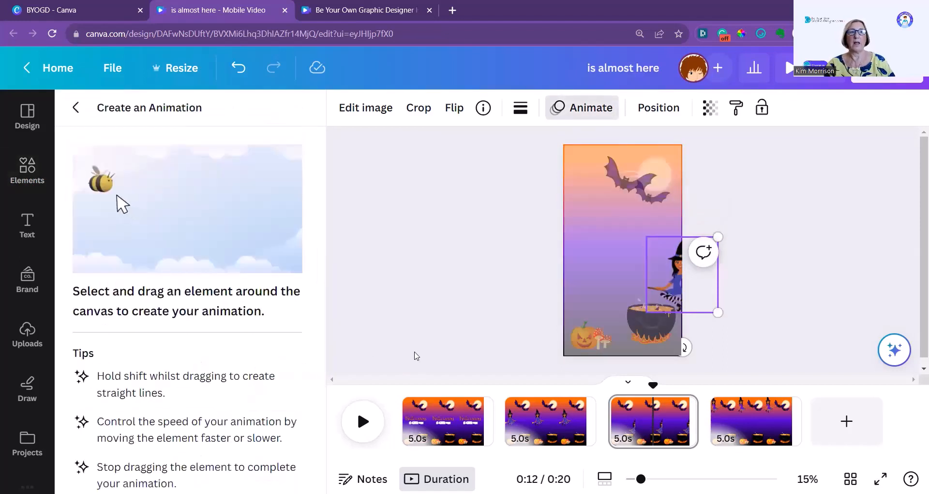
pyautogui.moveTo(674, 278)
pyautogui.mouseDown()
pyautogui.moveTo(644, 240)
pyautogui.moveTo(588, 240)
pyautogui.moveTo(561, 200)
pyautogui.moveTo(568, 171)
pyautogui.moveTo(544, 163)
pyautogui.mouseUp()
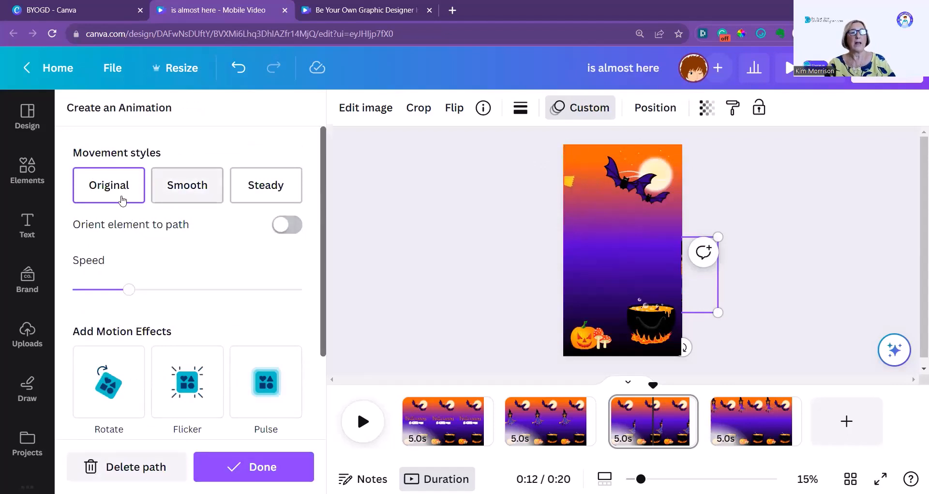
pyautogui.click(199, 193)
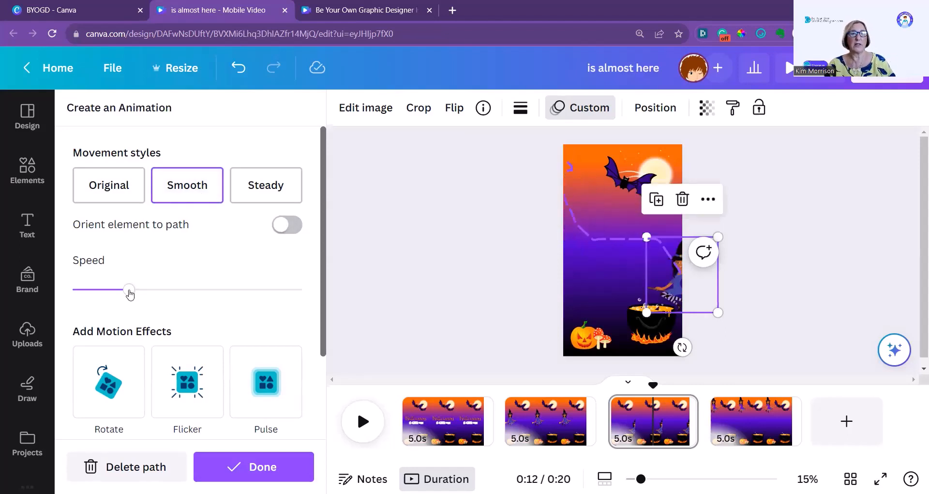
pyautogui.moveTo(130, 292); pyautogui.dragTo(112, 284)
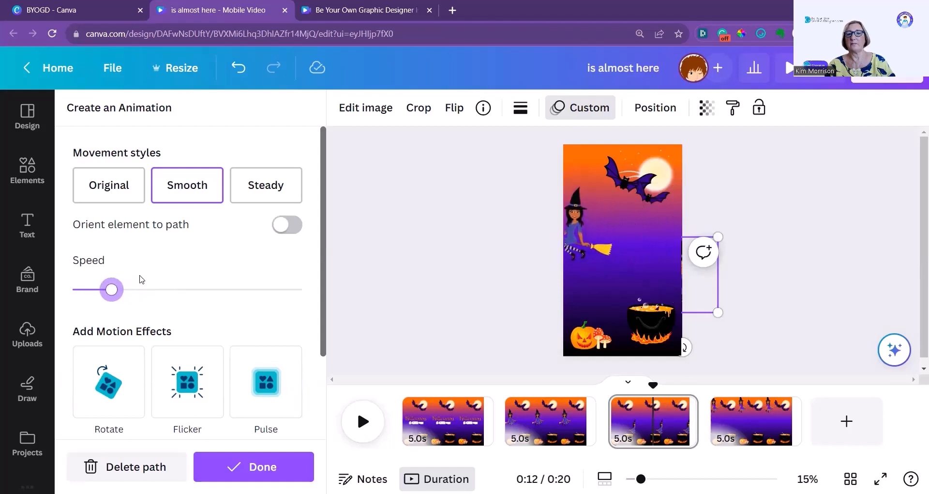
# Set the second page's witch animation to the Smooth movement style, previewing the Rotate and Flicker motion effects before finishing
pyautogui.click(545, 417)
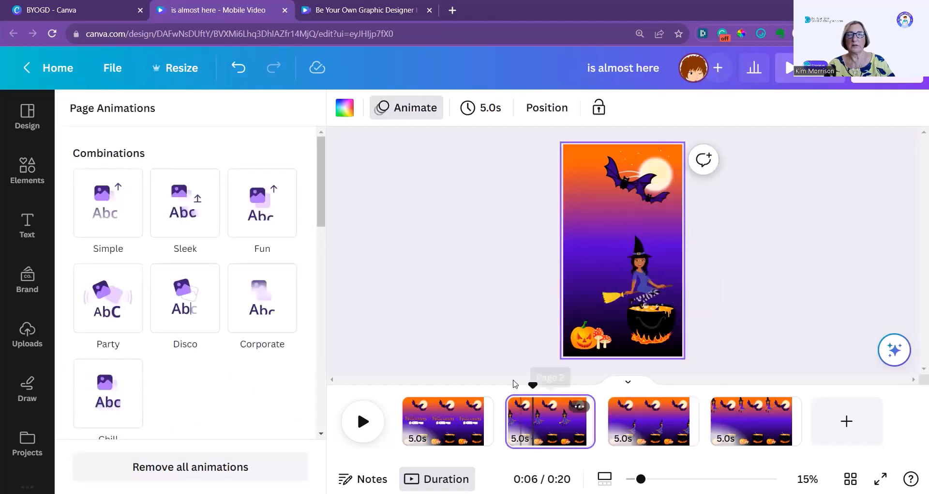
pyautogui.moveTo(642, 275)
pyautogui.mouseDown()
pyautogui.moveTo(603, 255)
pyautogui.moveTo(580, 225)
pyautogui.moveTo(575, 193)
pyautogui.mouseUp()
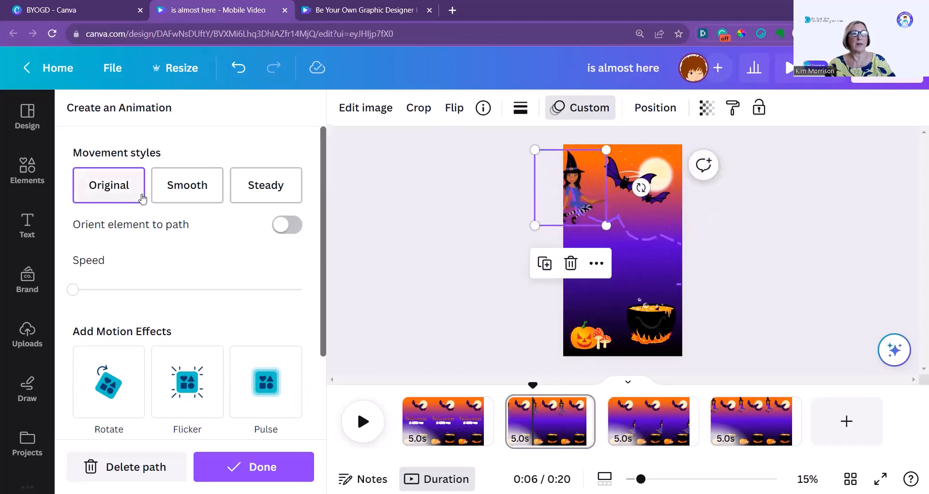
pyautogui.click(164, 193)
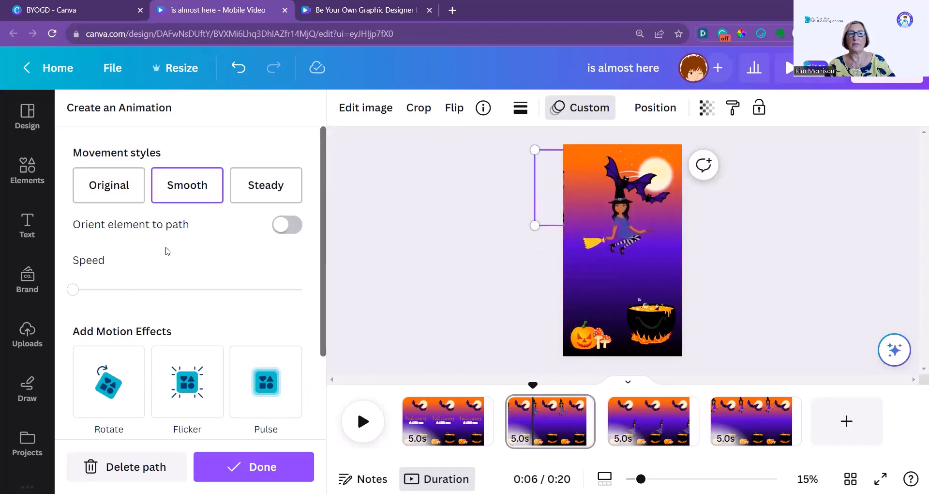
pyautogui.click(106, 403)
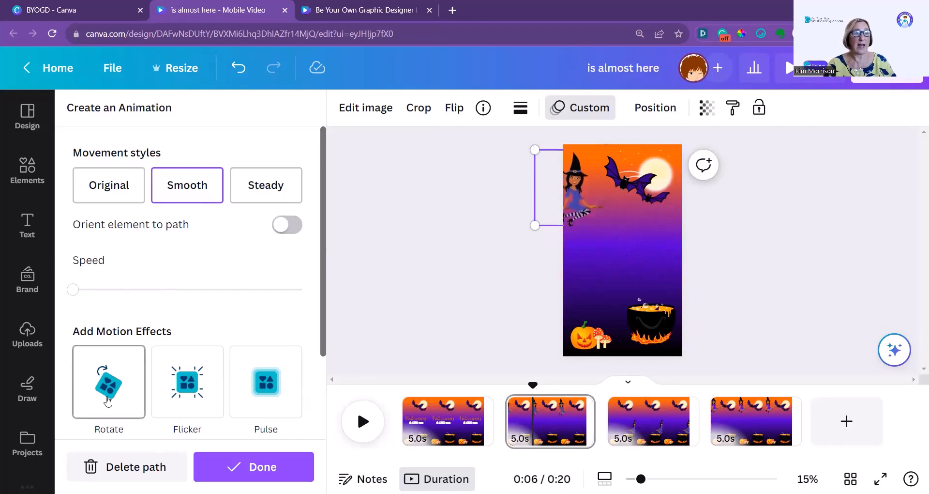
pyautogui.click(187, 395)
pyautogui.click(186, 395)
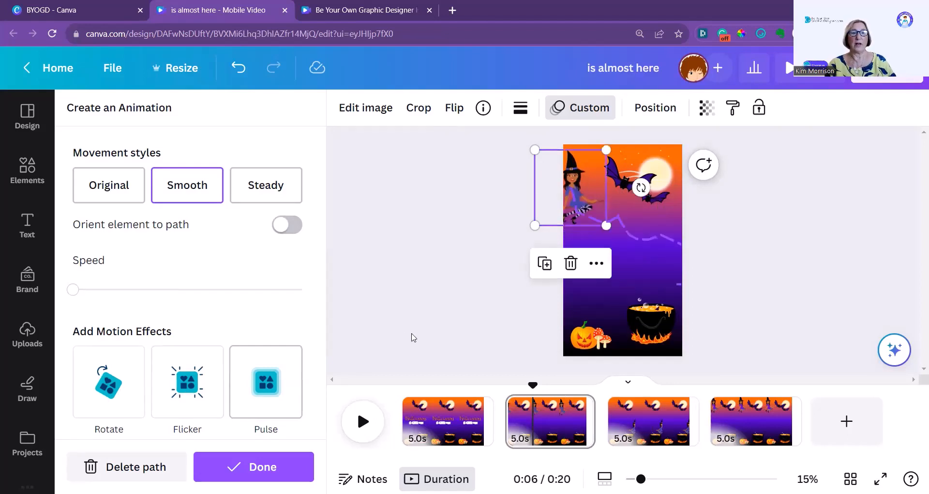
pyautogui.click(264, 472)
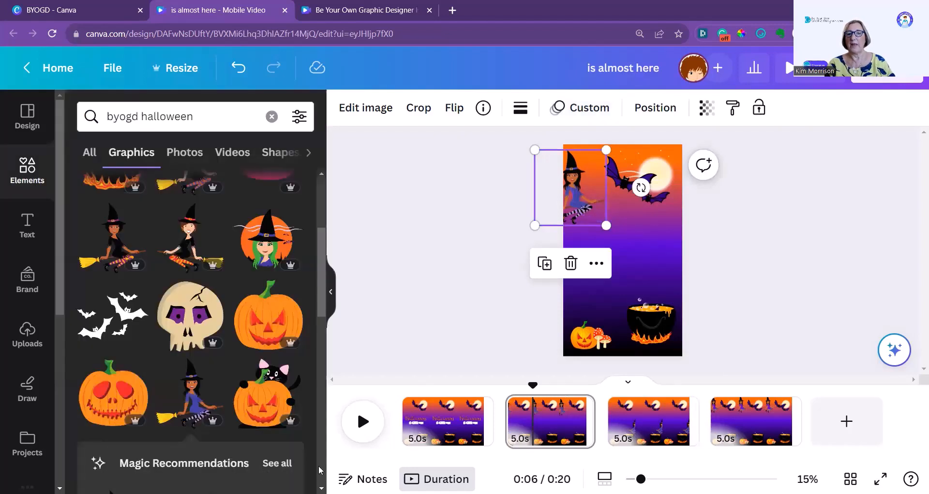
# Go through the third page to the fourth page and delete its witch
pyautogui.click(649, 417)
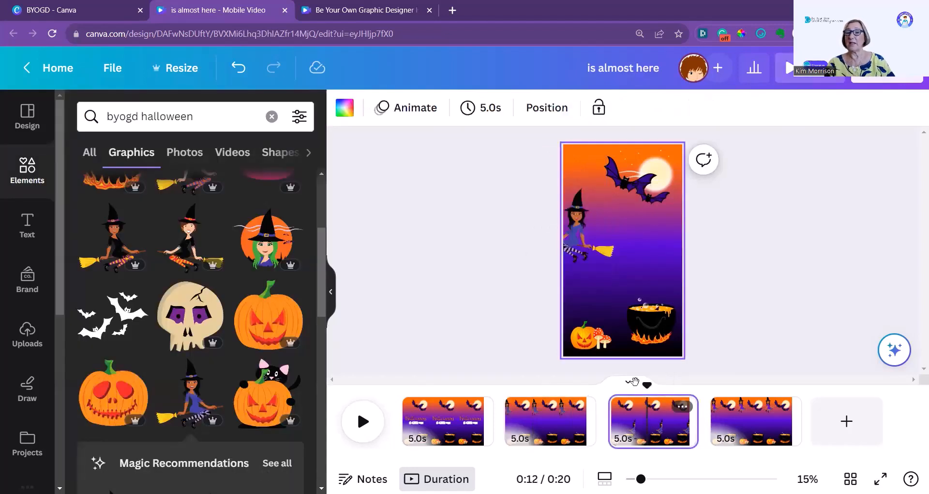
pyautogui.click(741, 426)
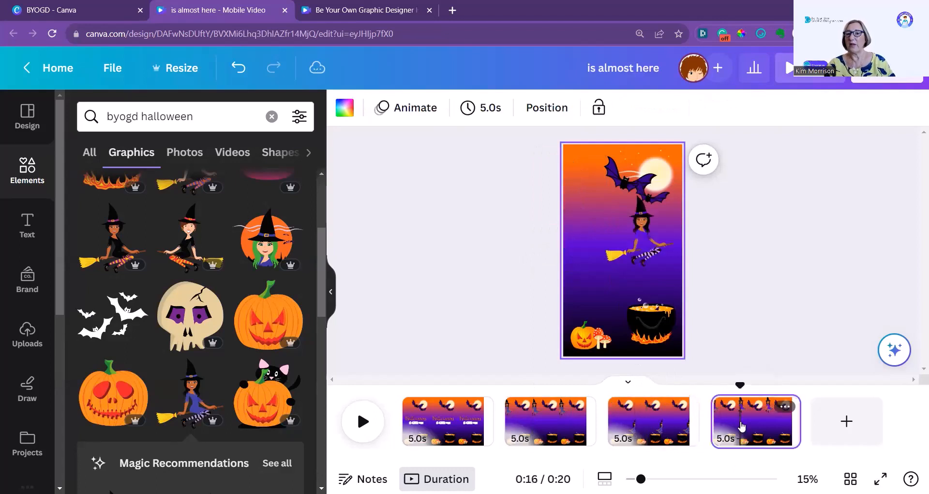
pyautogui.click(649, 237)
pyautogui.press('Delete')
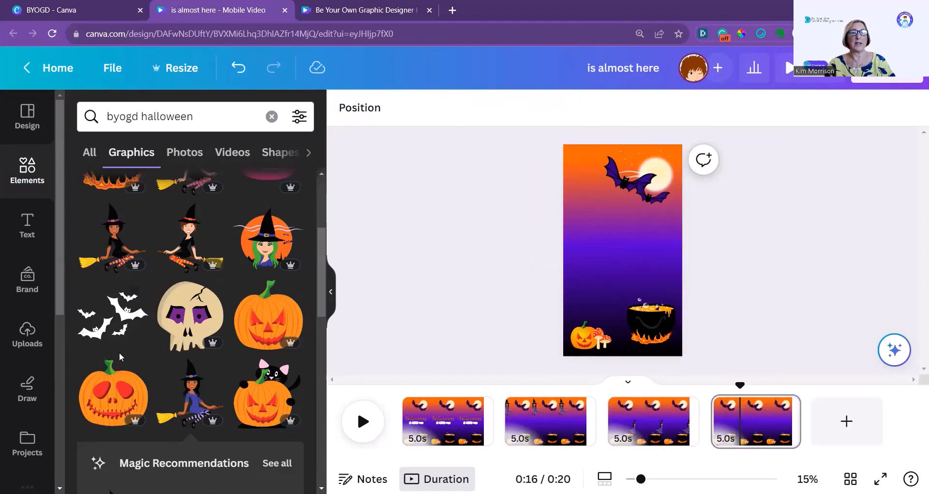
# Add the grey ghost from The Spooky Collection folder to the fourth page and place it partly off the page's left edge
pyautogui.scroll(-1, 126, 321)
pyautogui.scroll(-6, 14, 382)
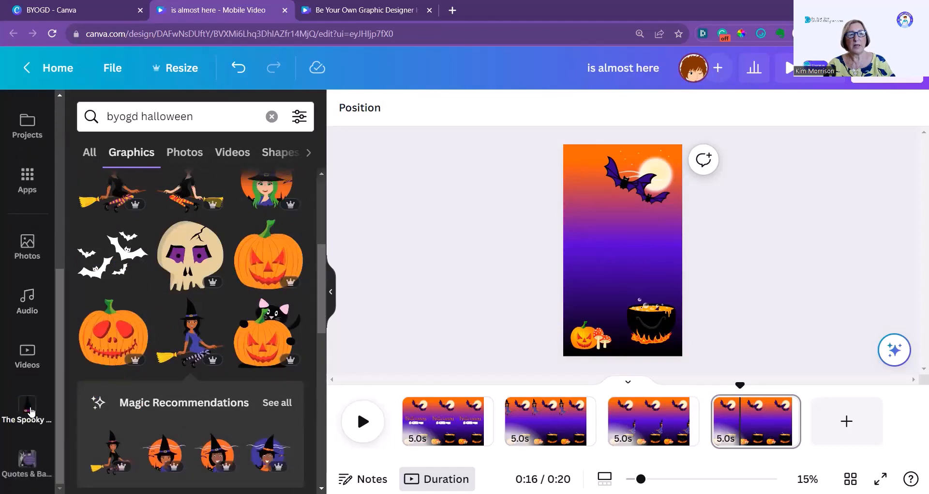
pyautogui.click(30, 411)
pyautogui.scroll(-1, 117, 315)
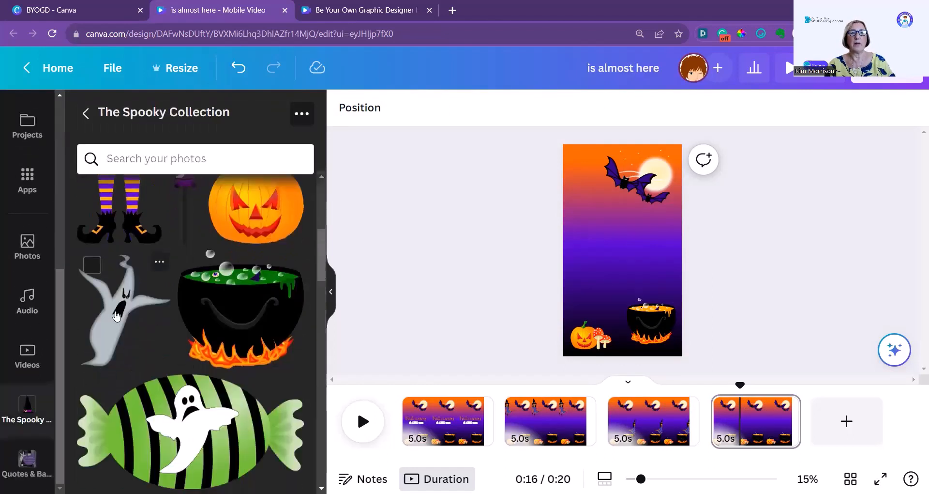
pyautogui.click(116, 315)
pyautogui.moveTo(611, 220); pyautogui.dragTo(571, 221)
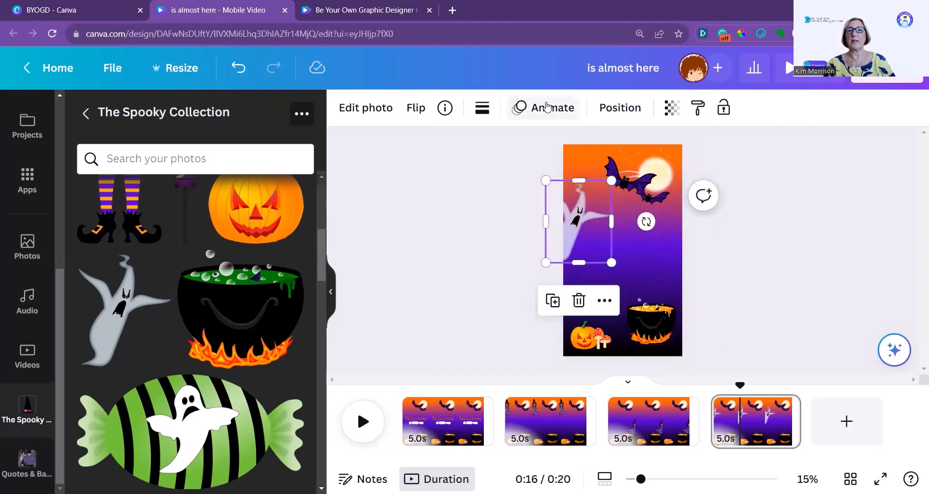
# Create a custom animation moving the ghost from the left edge across the fourth page and off its right edge, with Smooth movement at minimum speed
pyautogui.click(153, 174)
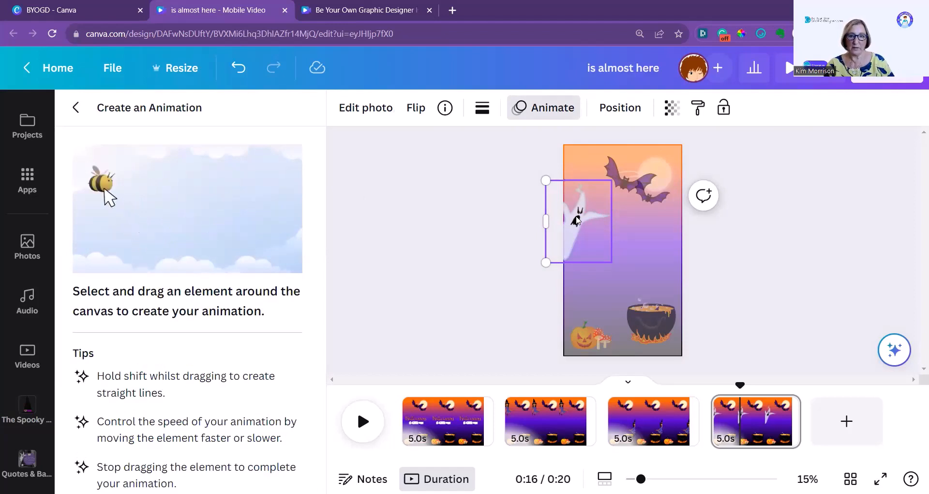
pyautogui.moveTo(576, 218)
pyautogui.mouseDown()
pyautogui.moveTo(618, 245)
pyautogui.moveTo(650, 249)
pyautogui.moveTo(694, 286)
pyautogui.moveTo(745, 287)
pyautogui.mouseUp()
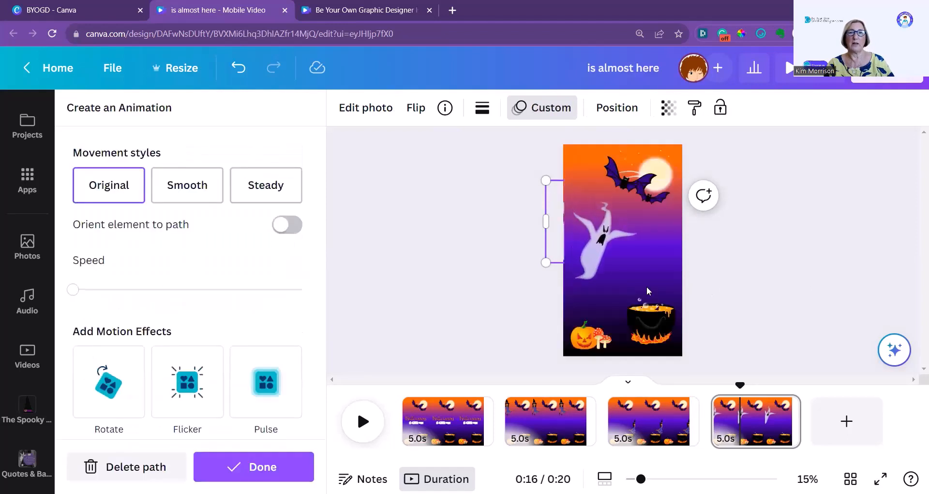
pyautogui.click(189, 193)
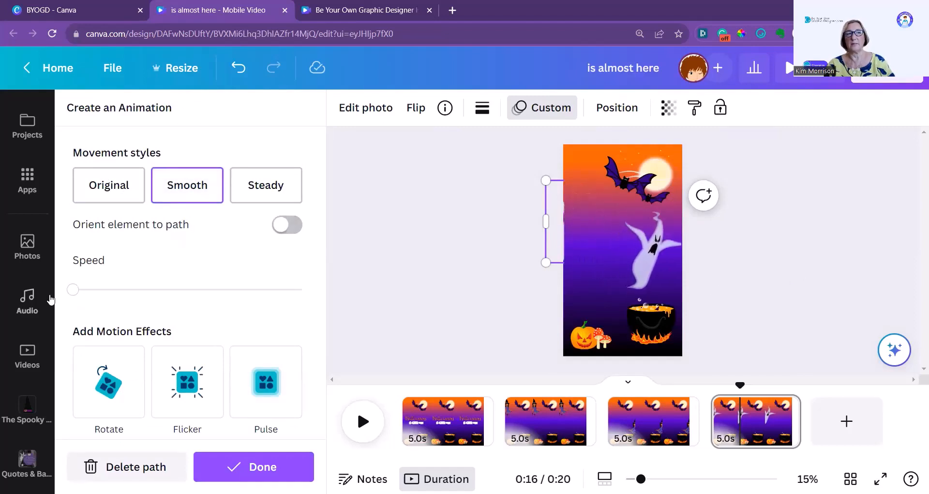
pyautogui.moveTo(72, 296); pyautogui.dragTo(66, 296)
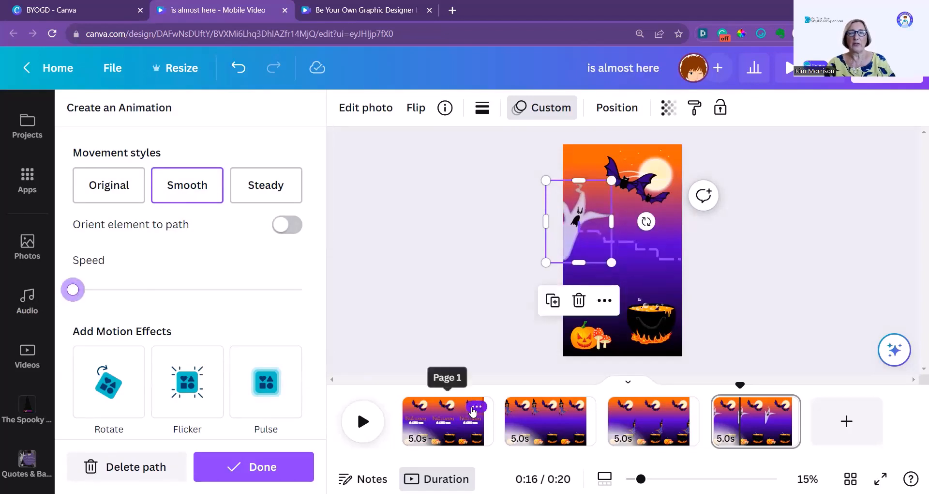
# Duplicate the first page and move the copy to the end of the video as the fifth page
pyautogui.click(474, 411)
pyautogui.click(474, 408)
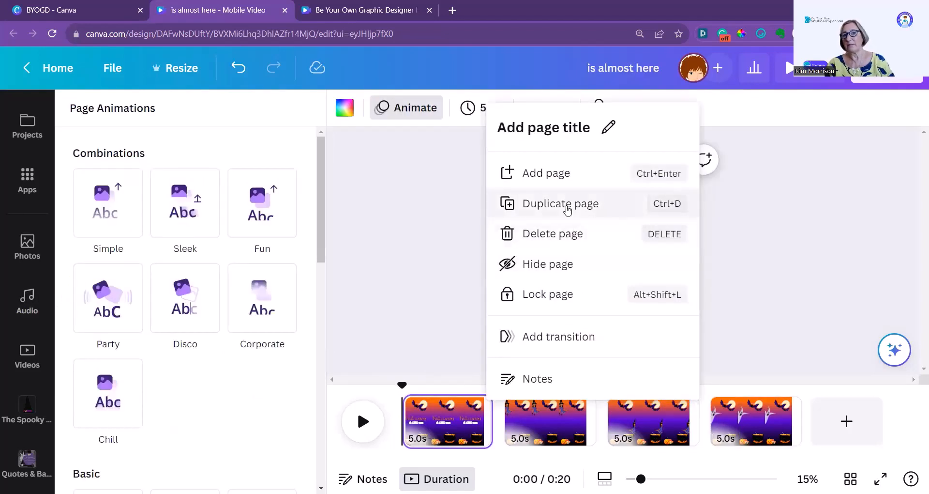
pyautogui.click(556, 204)
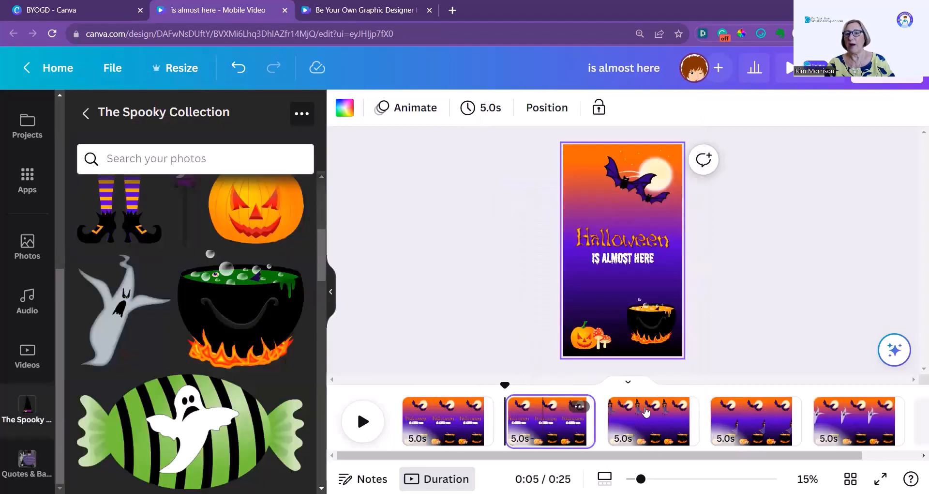
pyautogui.moveTo(547, 418); pyautogui.dragTo(683, 419)
# Replace the "IS ALMOST HERE" text on the last page with "BE YOUR OWN GRAPIC DESIGNER"
pyautogui.click(612, 261)
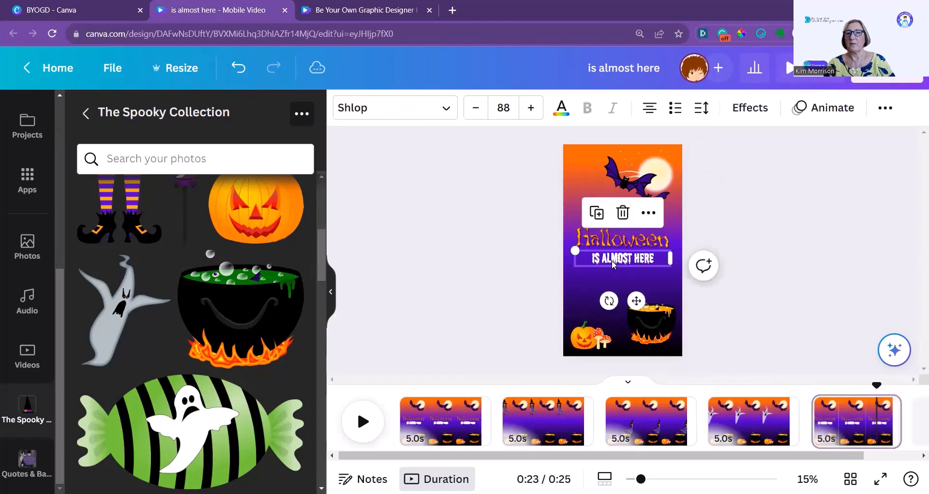
pyautogui.moveTo(599, 264); pyautogui.dragTo(661, 261)
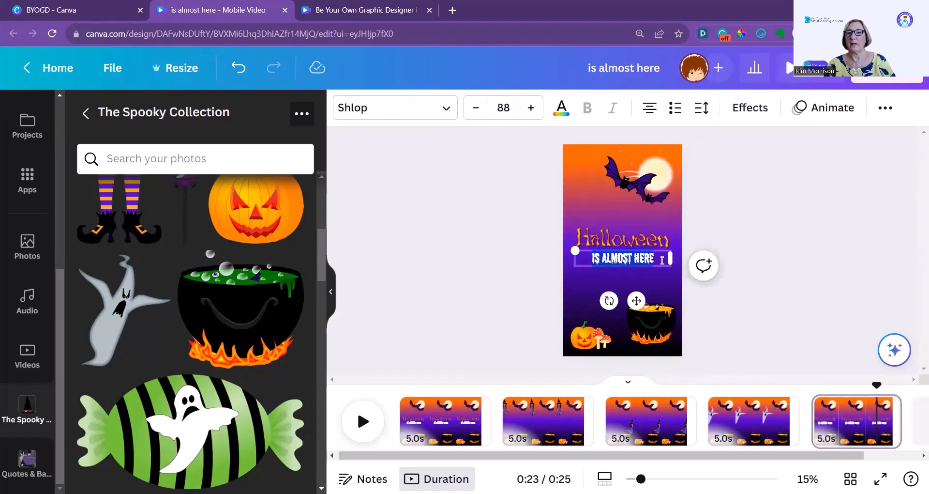
pyautogui.write('BE')
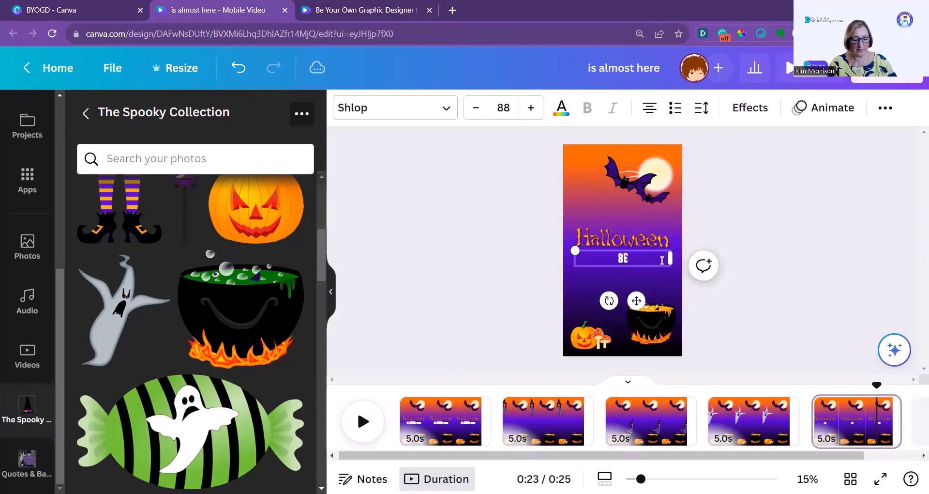
pyautogui.write(' YOUR OWN')
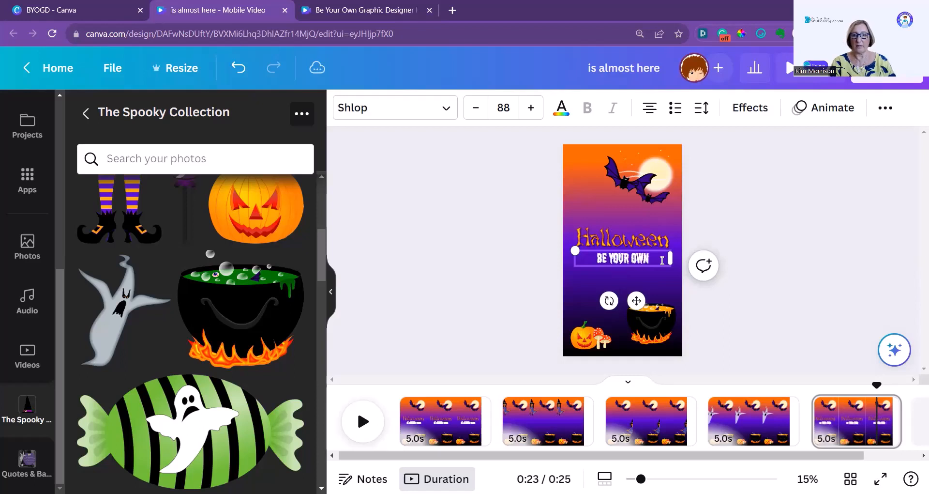
pyautogui.write(' GRAPH')
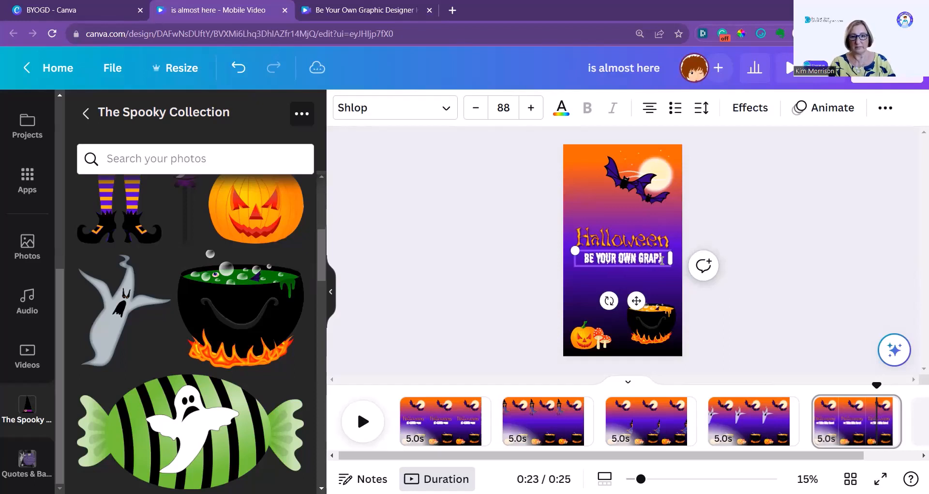
pyautogui.write('IC DESI')
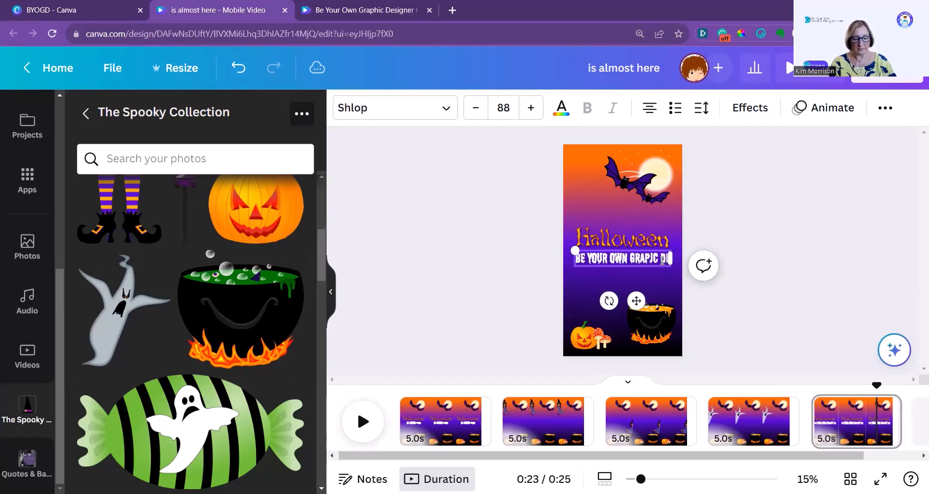
pyautogui.write('GNER')
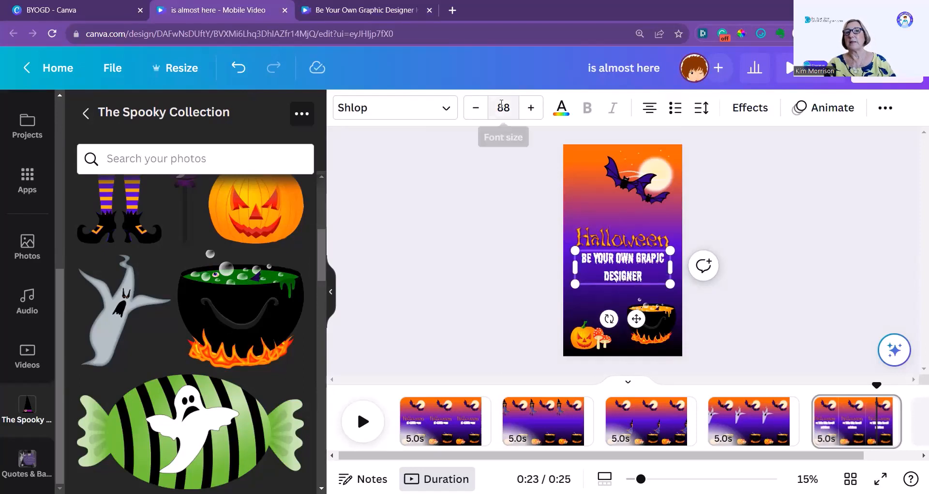
# Fit the closing text on one line at size 72 above "Halloween", correcting it to "BE YOUR OWN GRAPHIC DESIGNER"
pyautogui.click(476, 108)
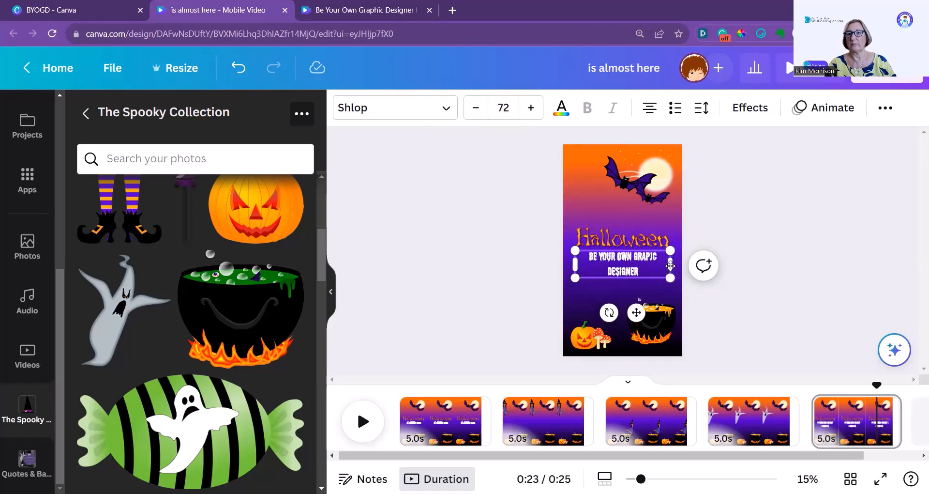
pyautogui.moveTo(671, 265); pyautogui.dragTo(701, 264)
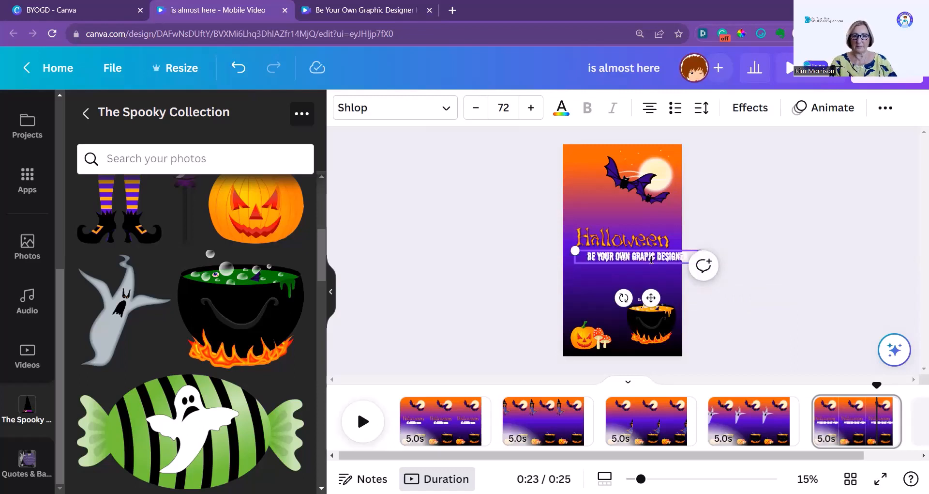
pyautogui.write('H')
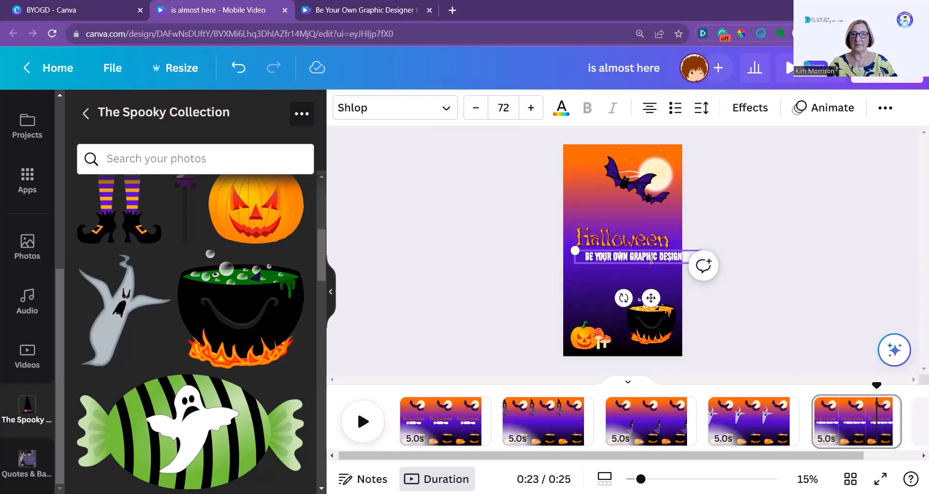
pyautogui.moveTo(639, 276); pyautogui.dragTo(635, 261)
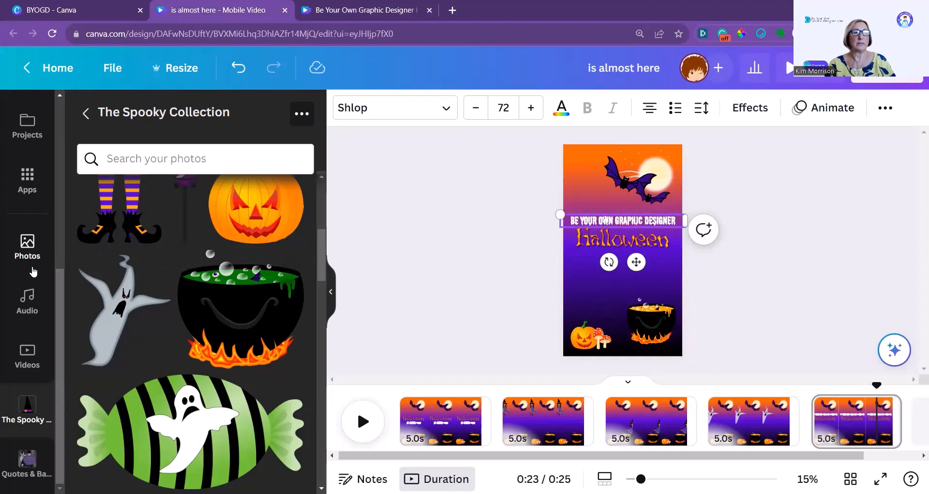
# Add a heading to the last page reading "IMAGES THAT ARE SPOOKILY EASY TO USE"
pyautogui.scroll(5, 33, 271)
pyautogui.click(23, 224)
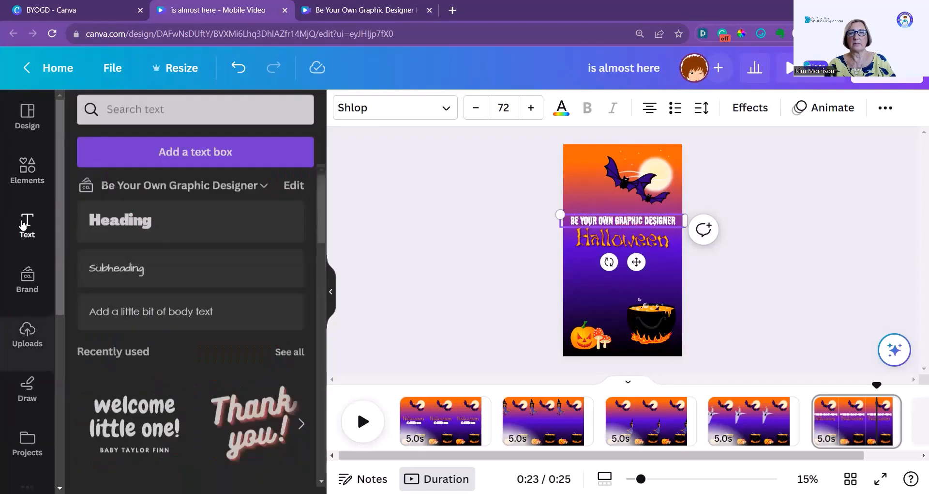
pyautogui.click(124, 228)
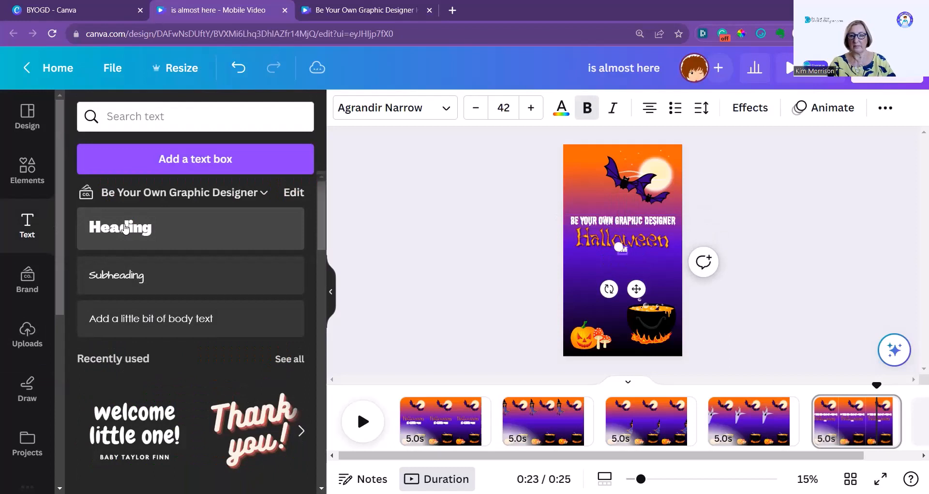
pyautogui.write('IMAGES T')
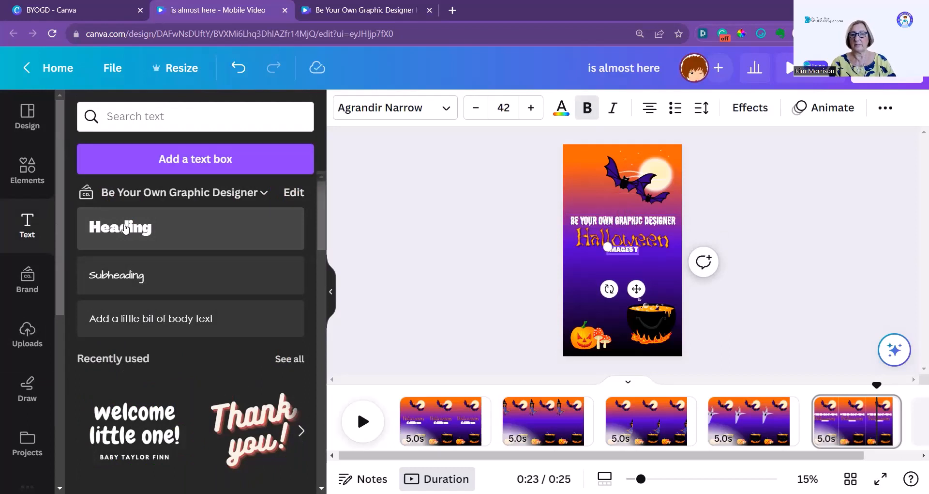
pyautogui.write('HA')
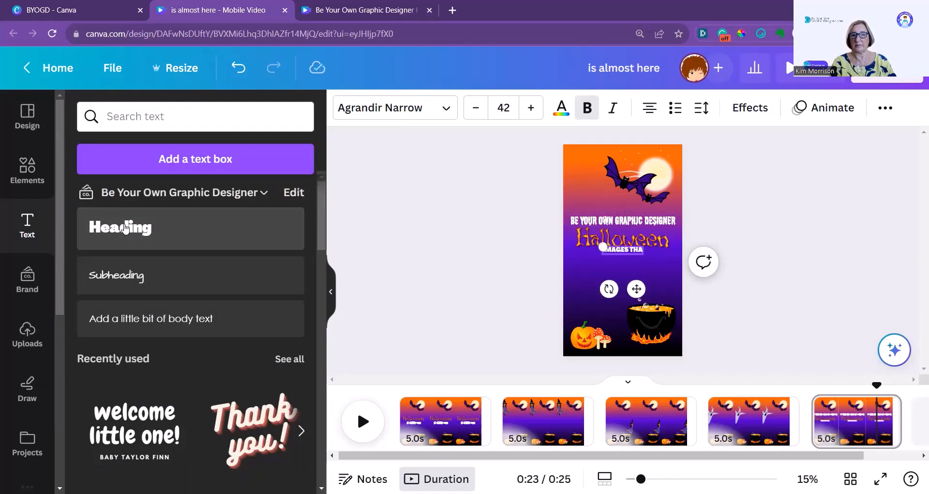
pyautogui.write('T ARE')
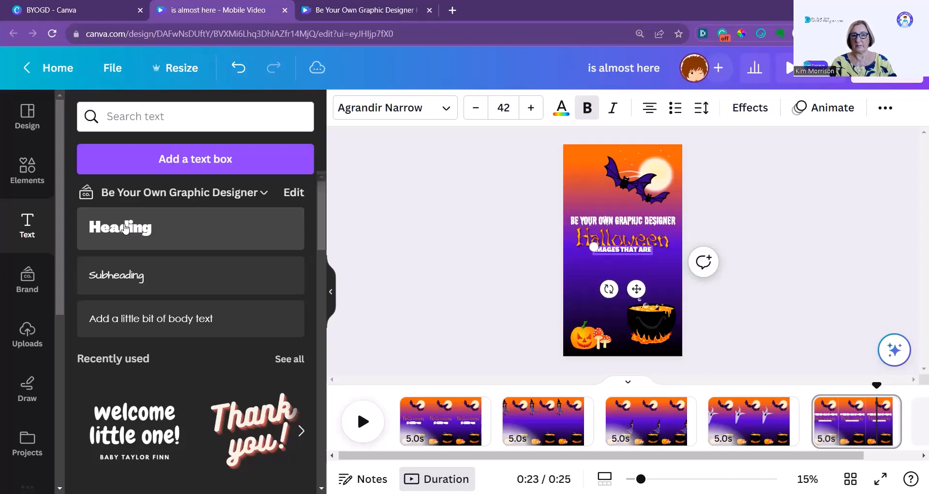
pyautogui.write(' SPOO')
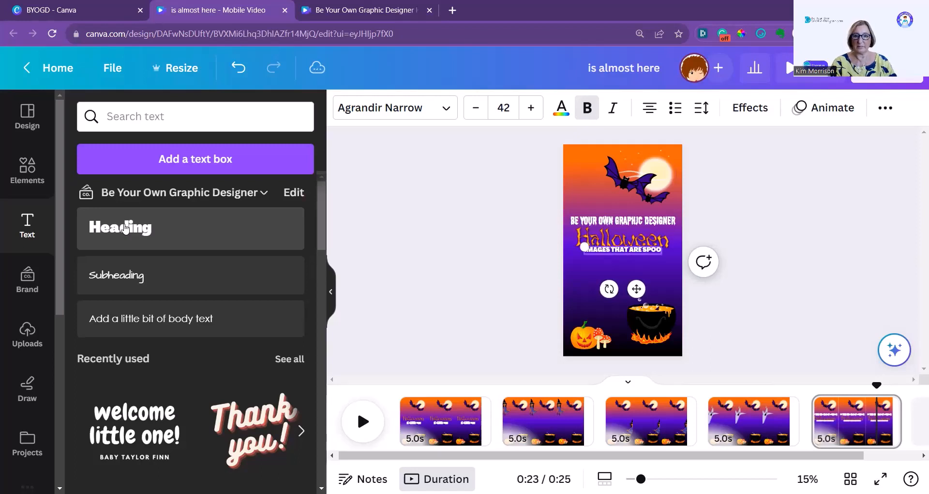
pyautogui.write('KILY E')
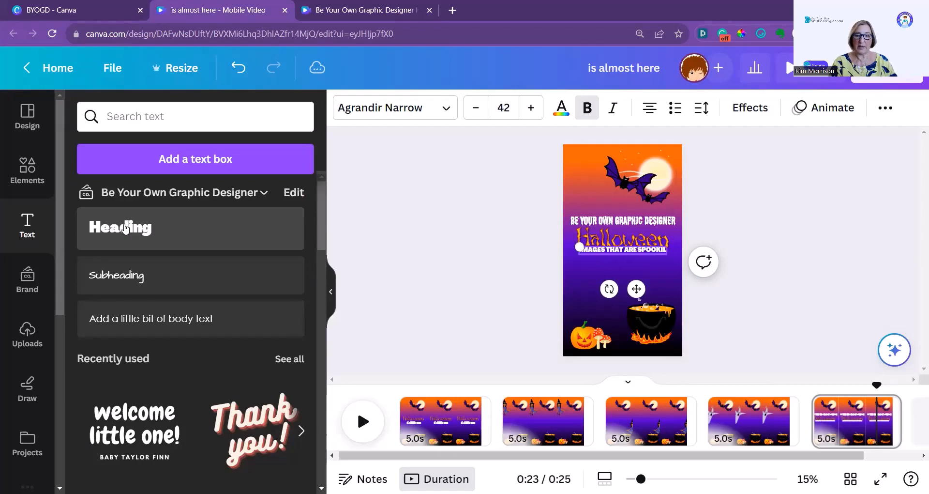
pyautogui.write('ASY TO USE')
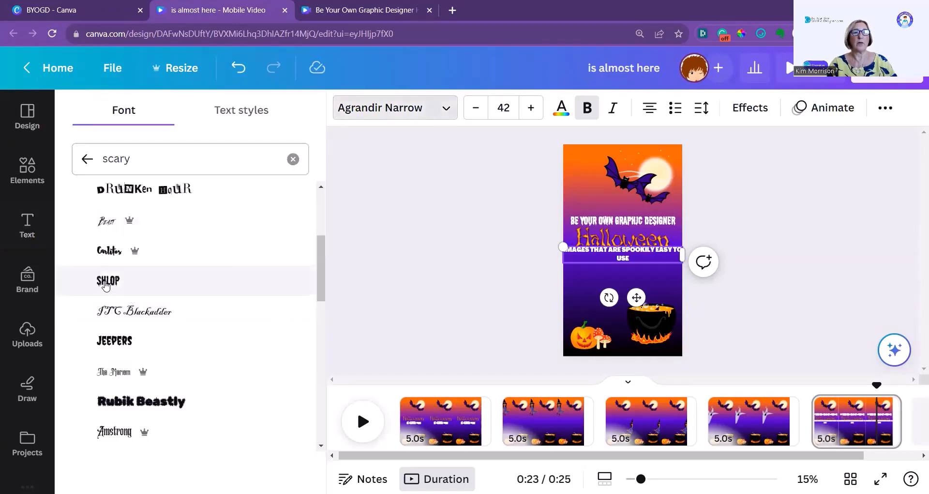
# Format the "IMAGES THAT ARE SPOOKILY EASY TO USE" heading in Shlop at size 72, wrapped onto two lines beneath "Halloween"
pyautogui.click(106, 286)
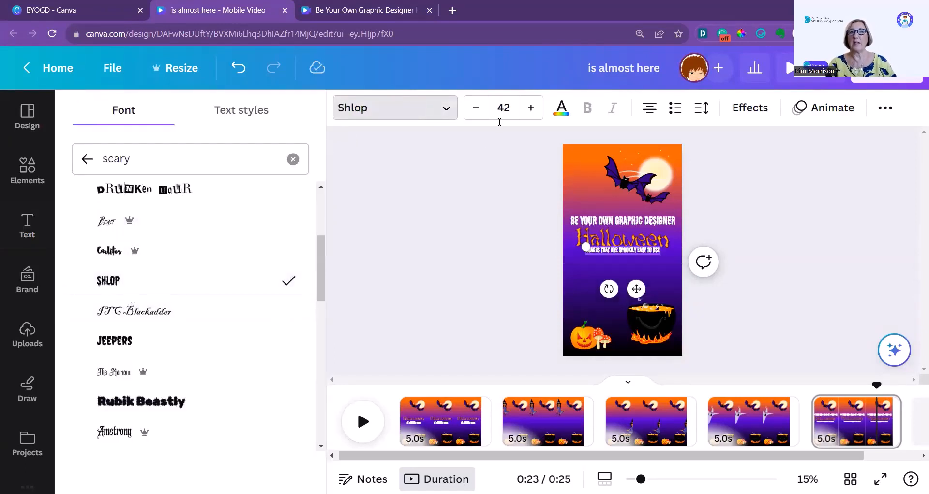
pyautogui.click(504, 108)
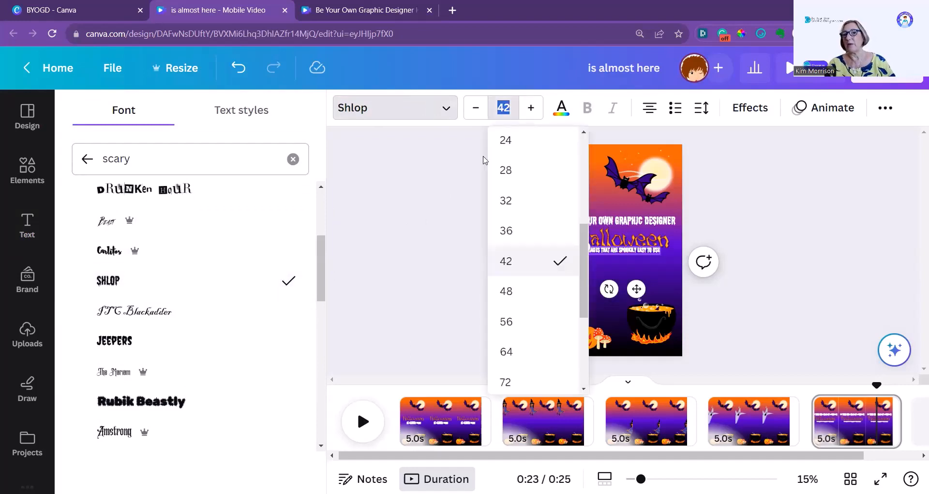
pyautogui.click(505, 382)
pyautogui.moveTo(683, 260); pyautogui.dragTo(651, 260)
pyautogui.moveTo(619, 310); pyautogui.dragTo(637, 314)
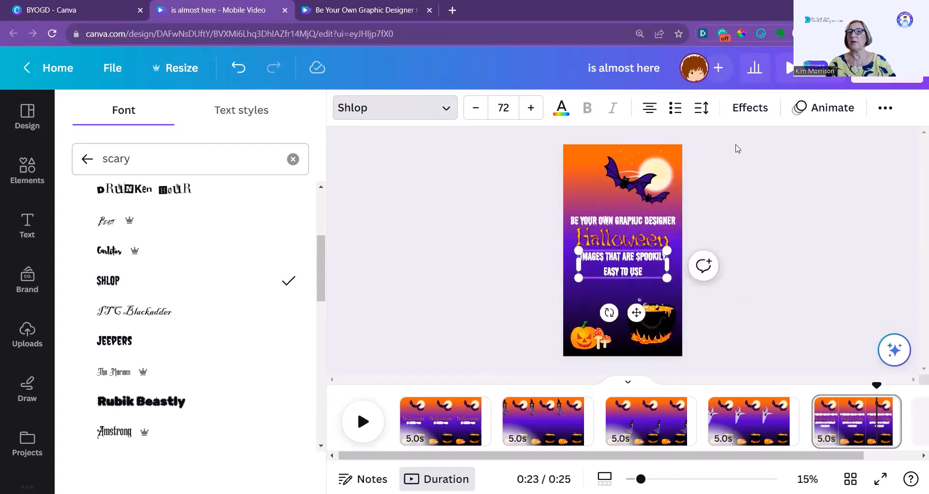
# Tighten the line spacing of the two-line heading beneath "Halloween" to 1.27
pyautogui.click(705, 108)
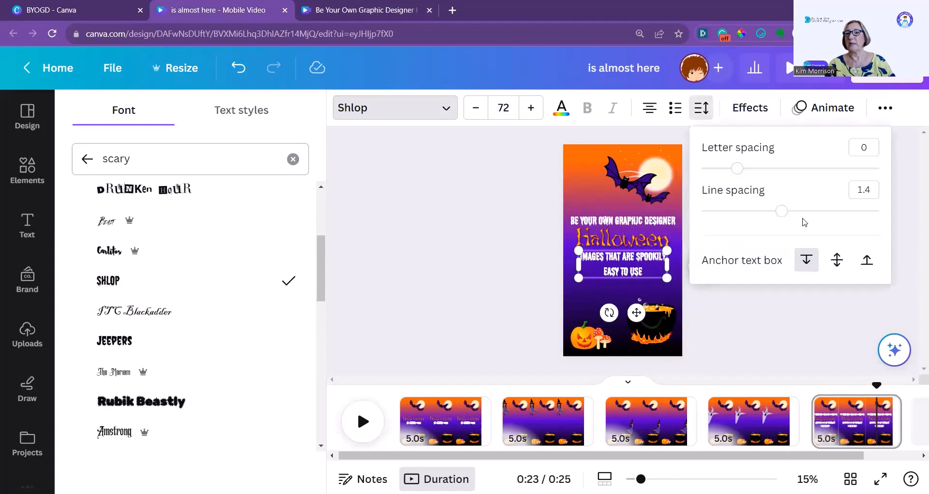
pyautogui.moveTo(780, 213); pyautogui.dragTo(770, 214)
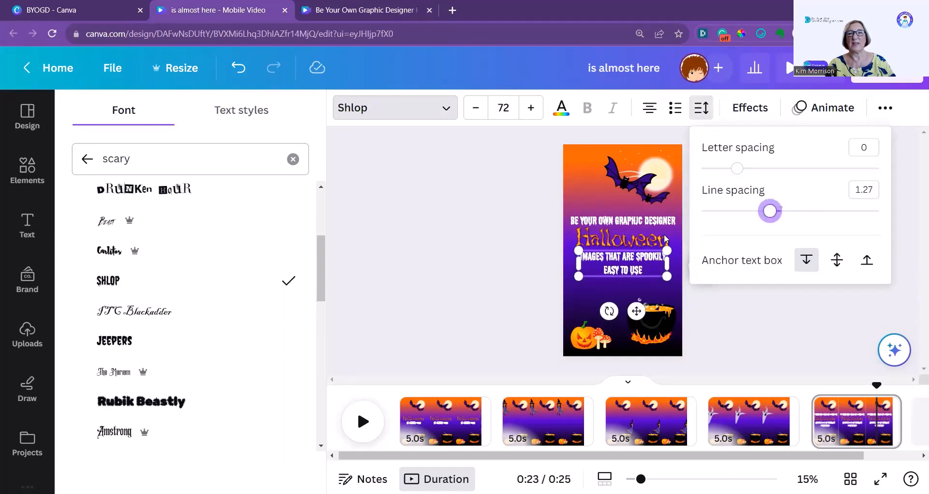
pyautogui.click(445, 285)
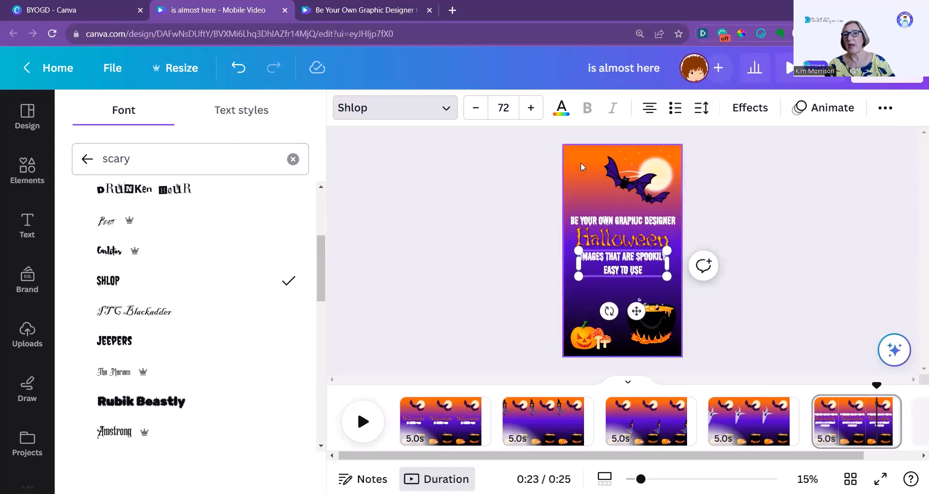
pyautogui.click(498, 269)
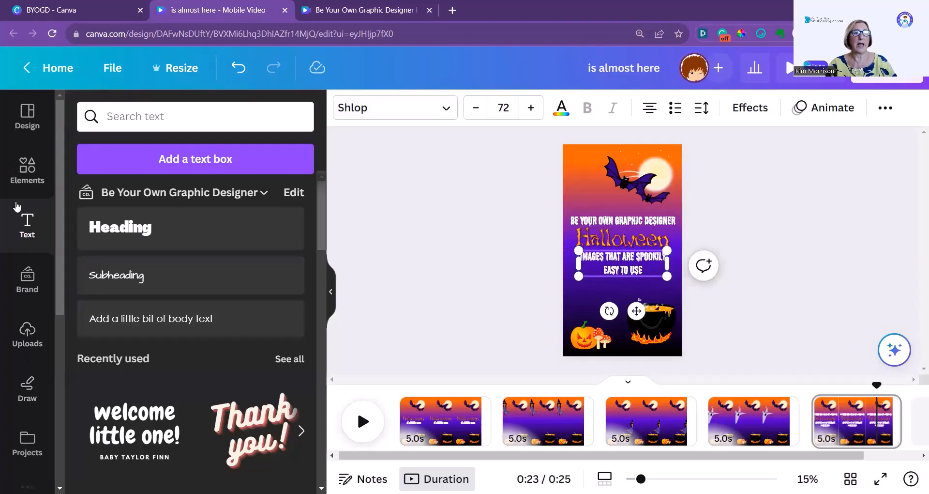
# Add the dark yellow outline DG logo from the brand icons, shrink it and place it in the last page's upper-left corner
pyautogui.click(25, 280)
pyautogui.scroll(-3, 243, 304)
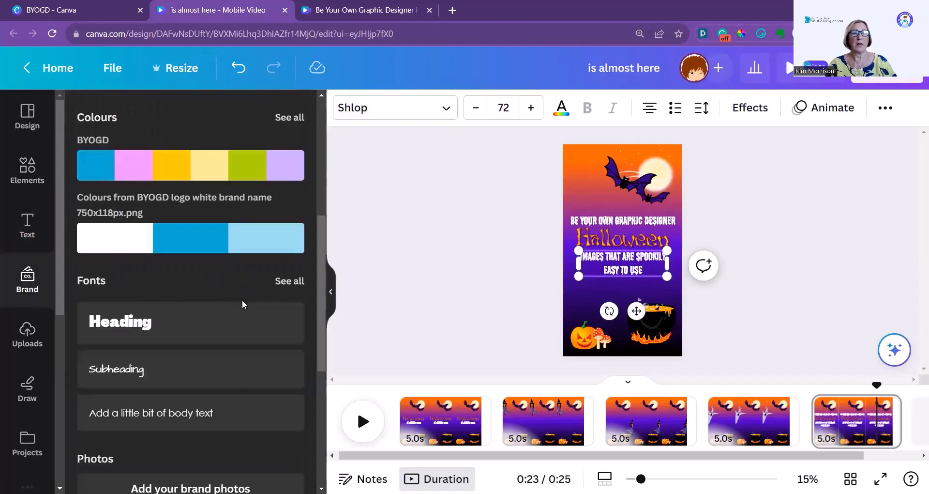
pyautogui.scroll(-5, 243, 304)
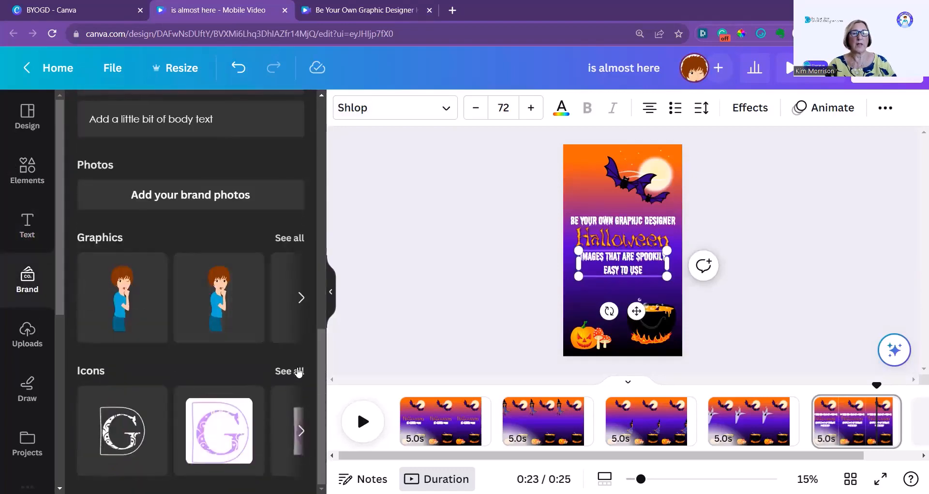
pyautogui.click(296, 371)
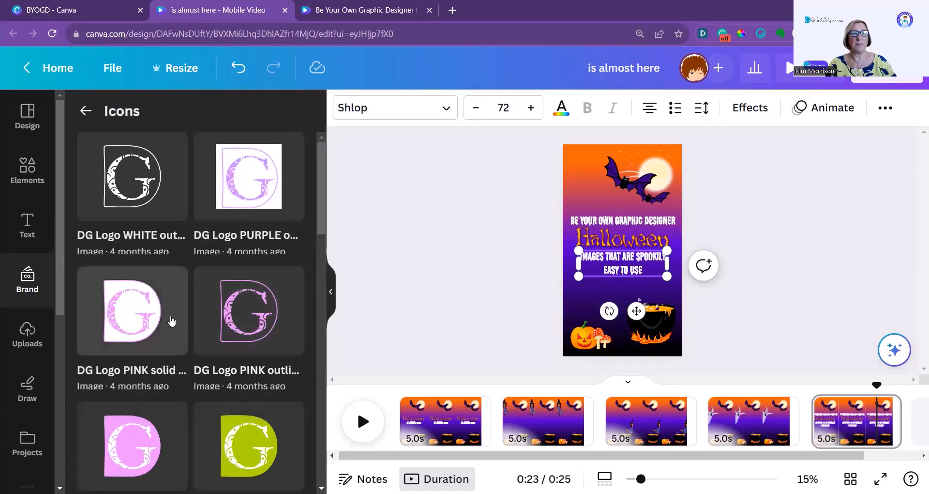
pyautogui.scroll(-10, 172, 321)
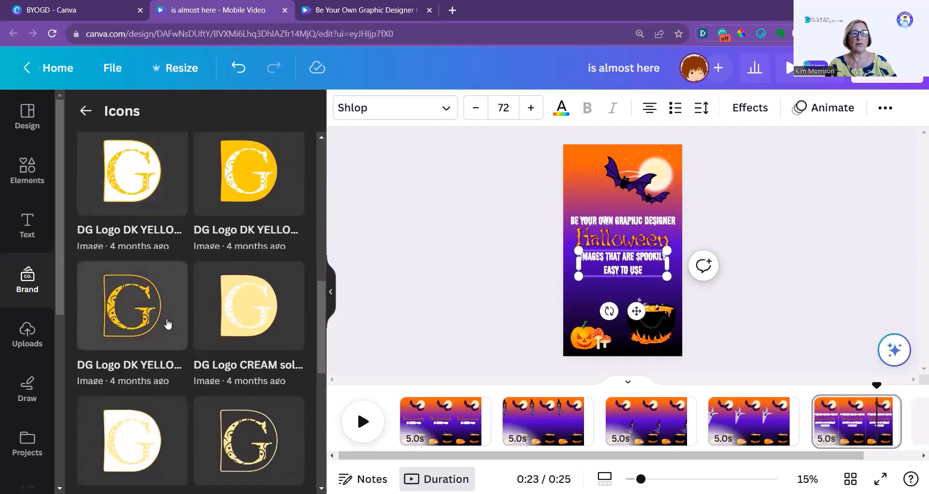
pyautogui.click(168, 324)
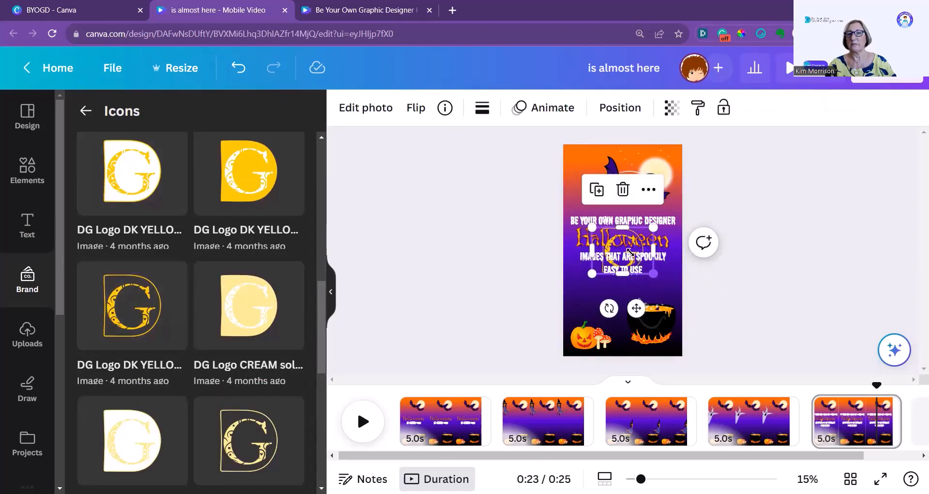
pyautogui.moveTo(653, 274); pyautogui.dragTo(624, 249)
pyautogui.moveTo(620, 289); pyautogui.dragTo(592, 205)
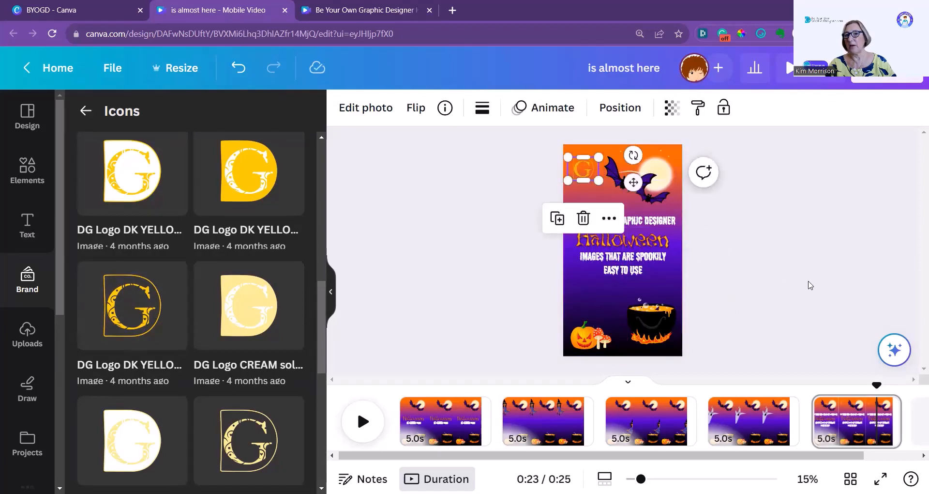
pyautogui.click(810, 285)
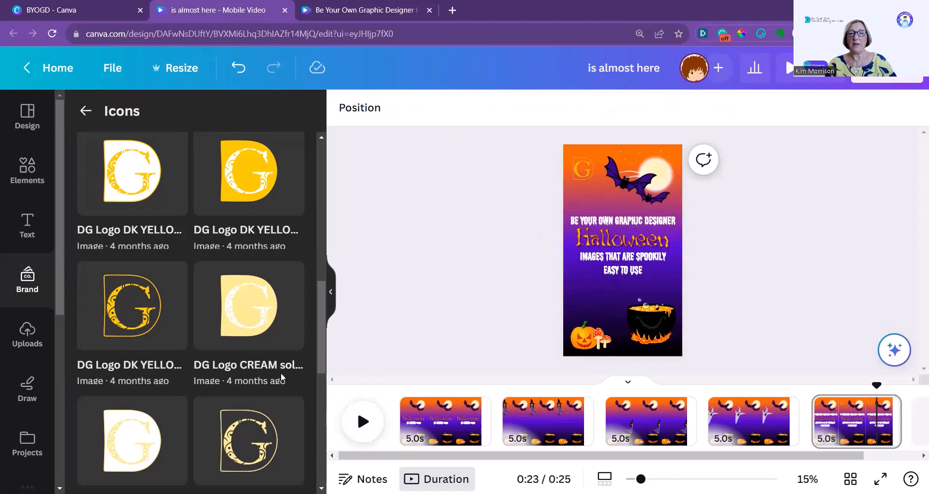
# Search the audio library for "scary" and add the track Tales From the Grave from the start of the video
pyautogui.scroll(-1, 23, 400)
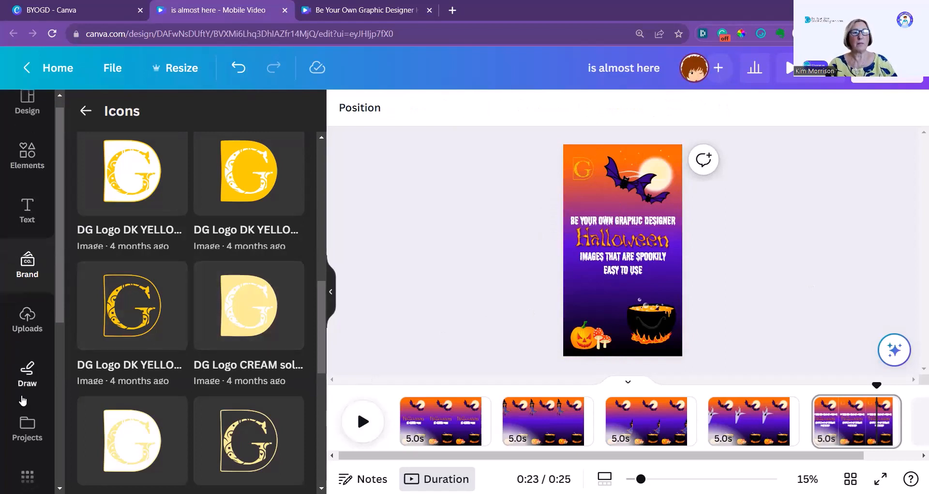
pyautogui.scroll(-3, 22, 400)
pyautogui.click(29, 376)
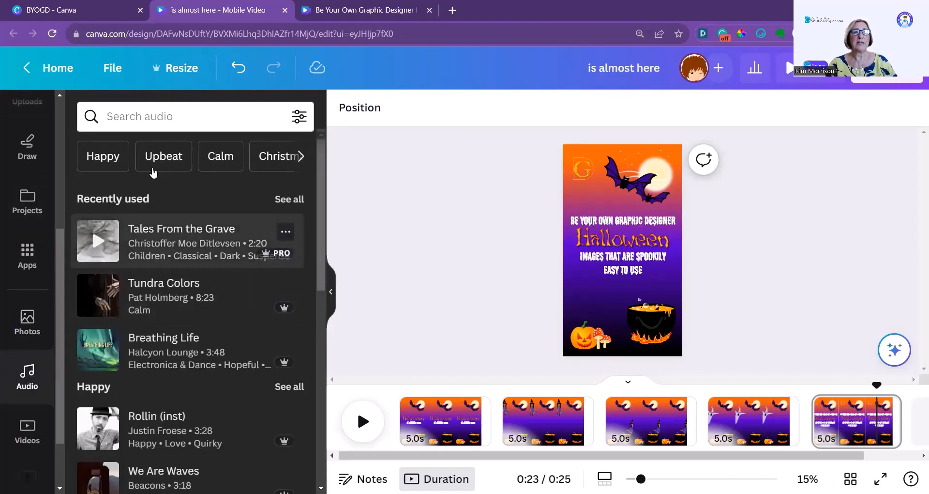
pyautogui.click(130, 116)
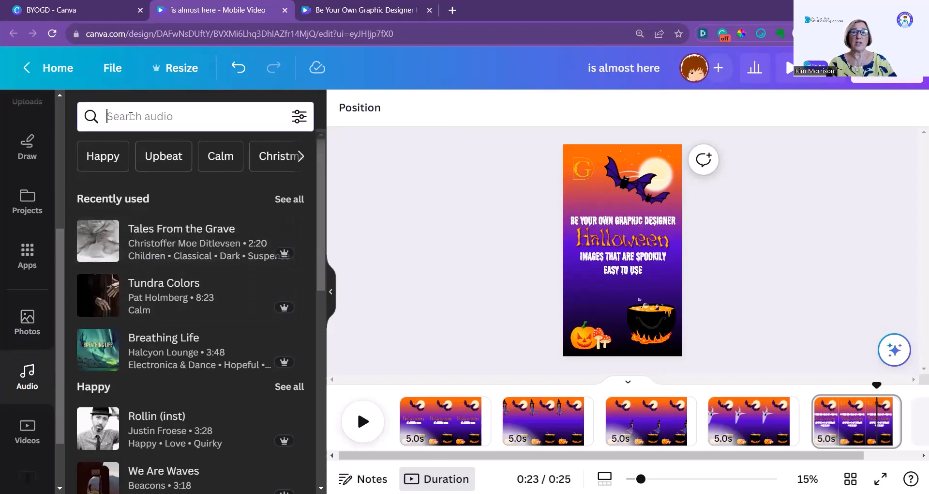
pyautogui.write('SCARY')
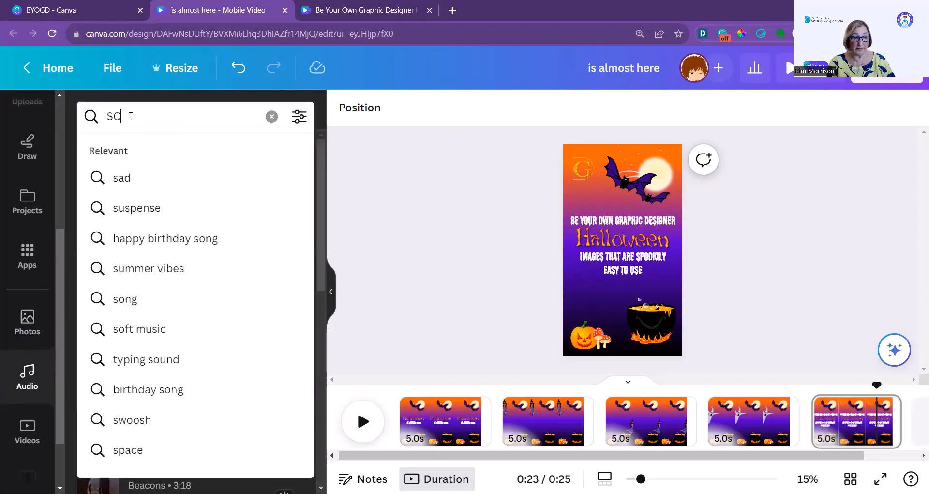
pyautogui.click(105, 182)
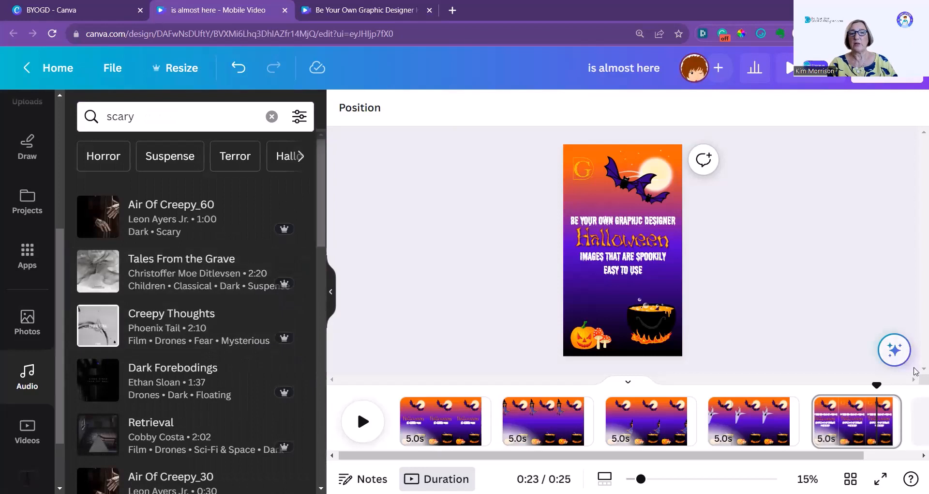
pyautogui.moveTo(873, 388); pyautogui.dragTo(386, 435)
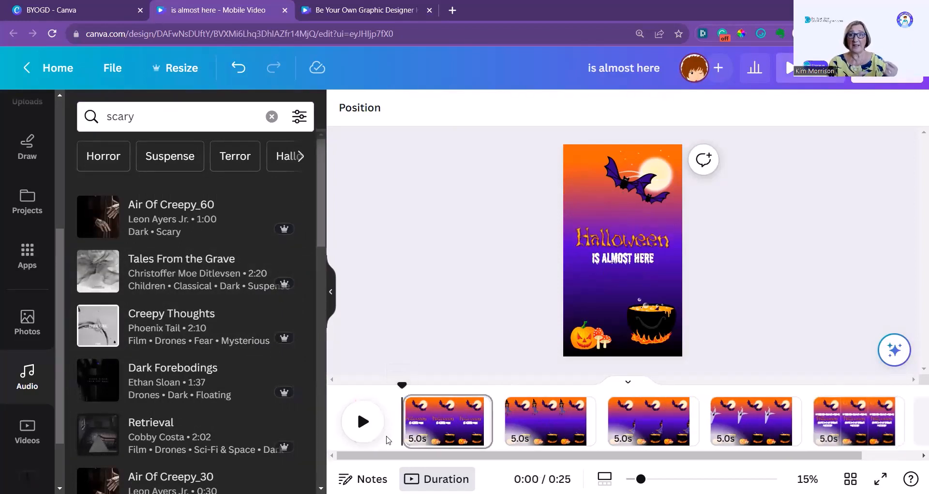
pyautogui.click(153, 271)
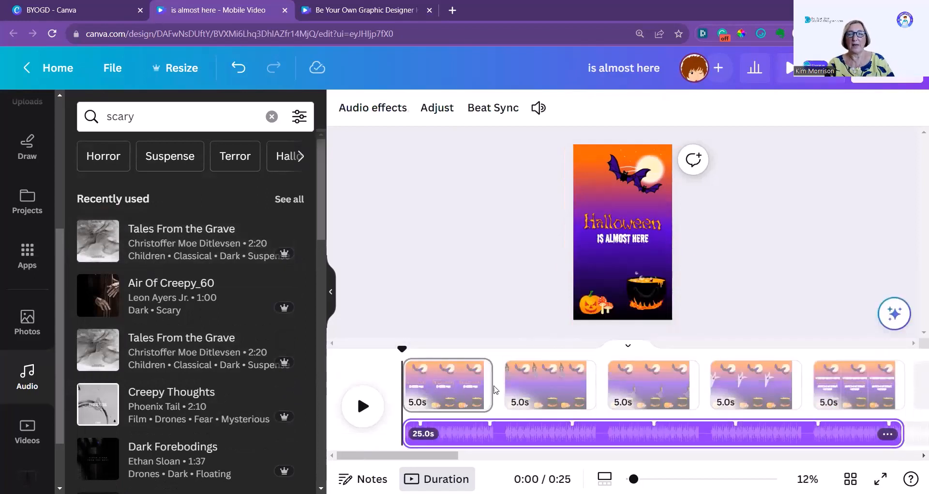
# Apply the Match & Move transition after the first page and extend it between all pages
pyautogui.click(505, 396)
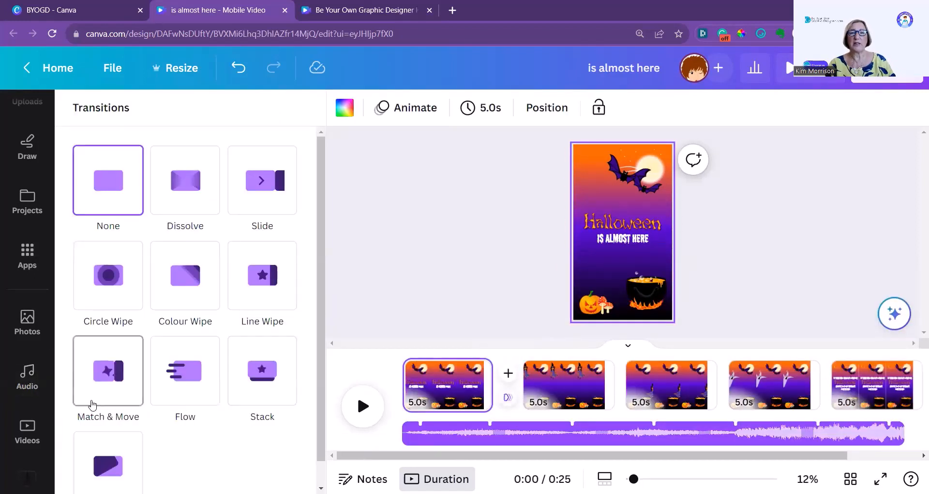
pyautogui.click(113, 386)
pyautogui.click(116, 376)
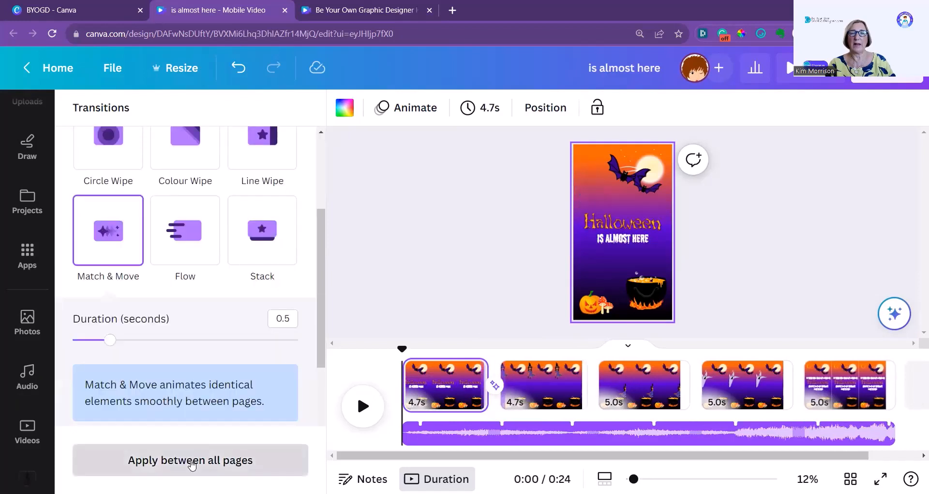
pyautogui.click(191, 463)
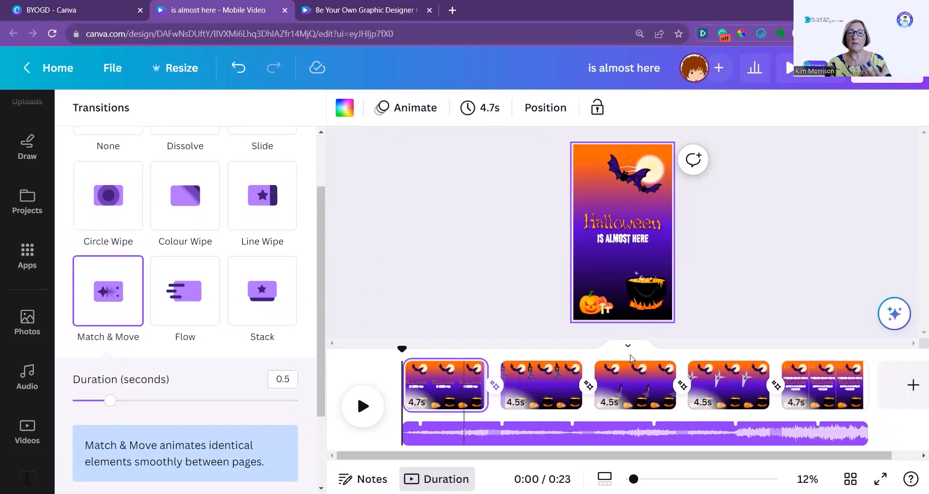
# Preview the complete video with its music and transitions, and close the preview
pyautogui.click(789, 70)
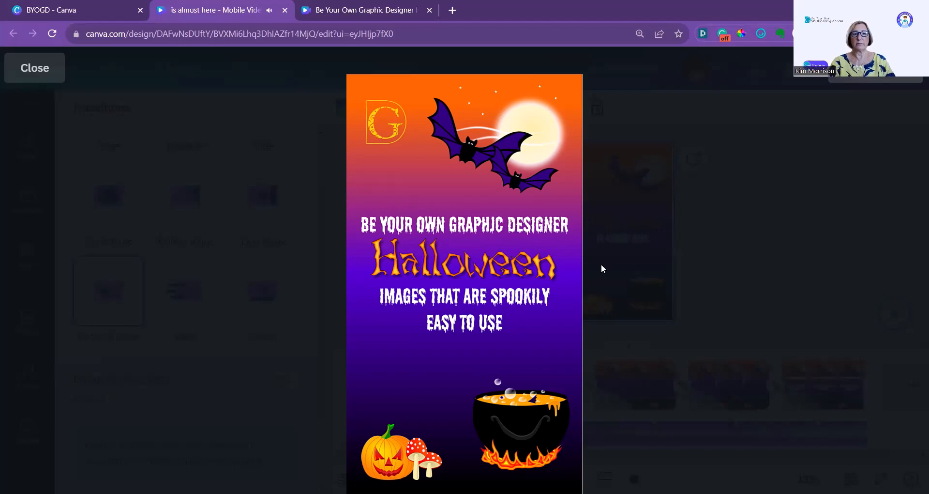
pyautogui.click(35, 67)
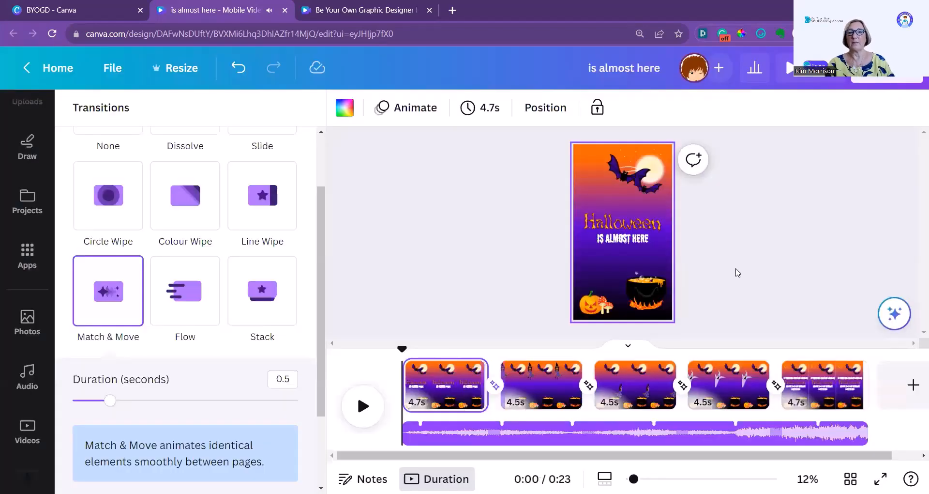